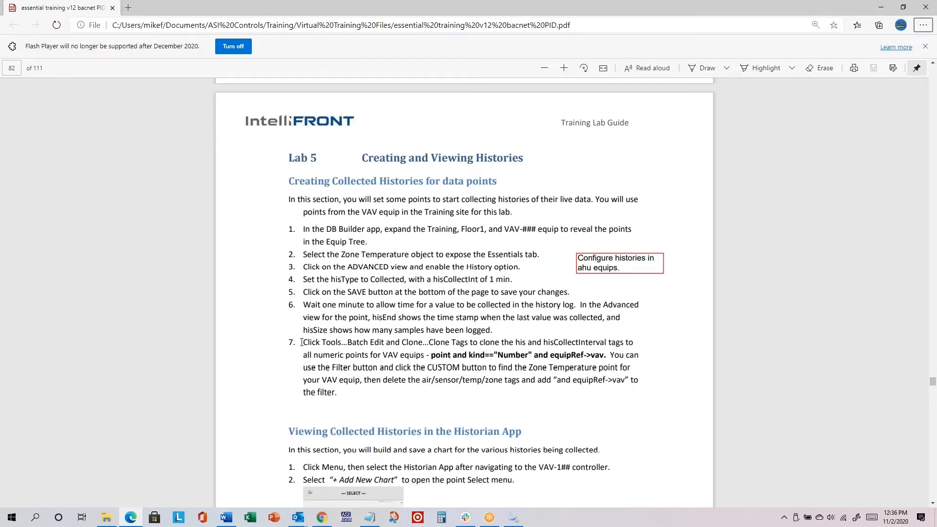
Highlight instruction 7 on cloning history tags in the lab guide and switch to the IntelliFRONT database builder in Chrome.
{"action": "left_click_drag", "start_coordinate": [303, 343], "coordinate": [627, 394]}
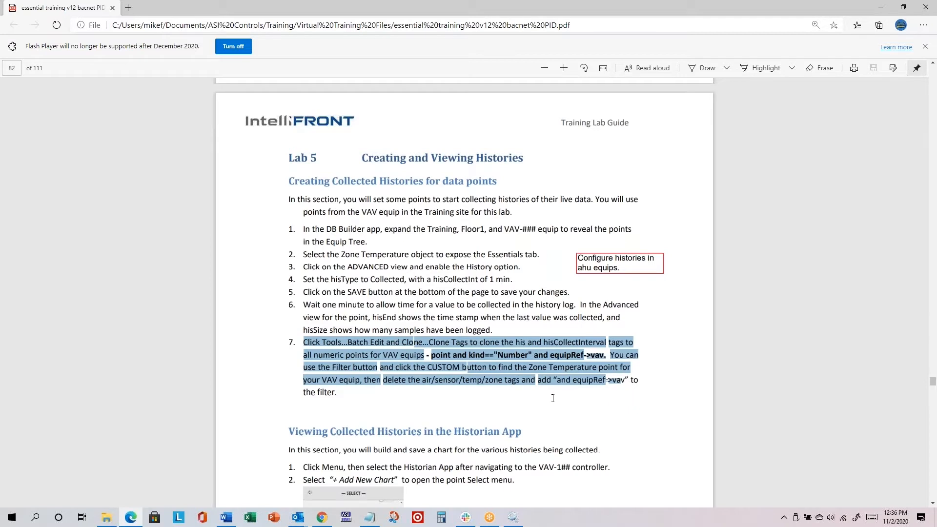
{"action": "left_click_drag", "start_coordinate": [355, 401], "coordinate": [341, 395]}
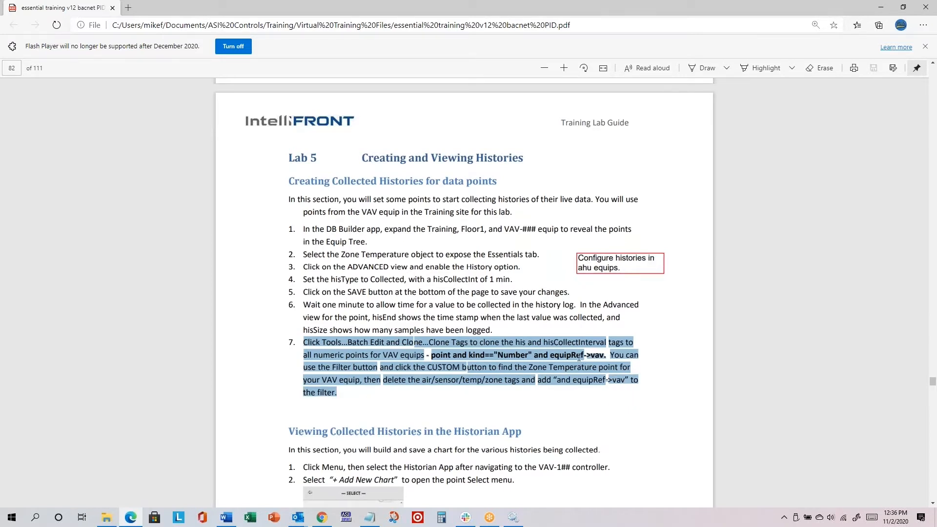
{"action": "key", "text": "alt+Tab"}
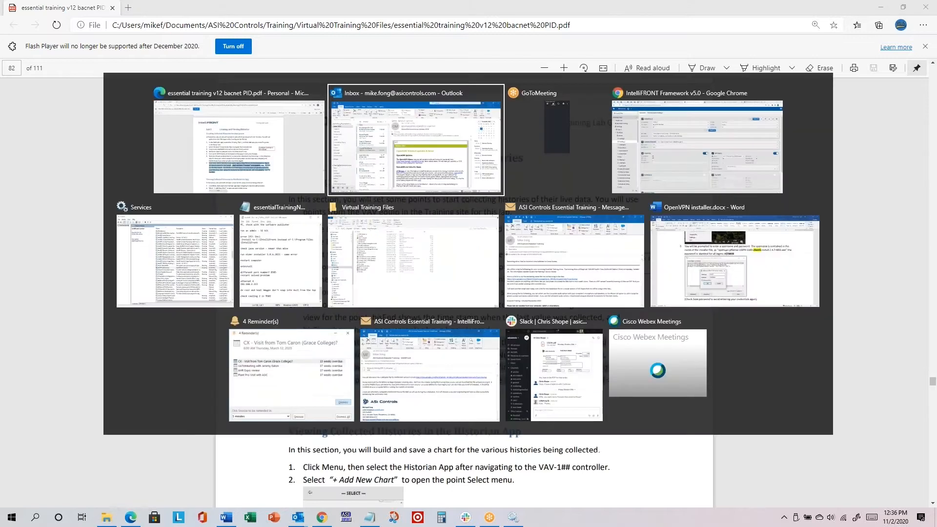
{"action": "key", "text": "alt+Tab"}
{"action": "key", "text": "alt+Tab"}
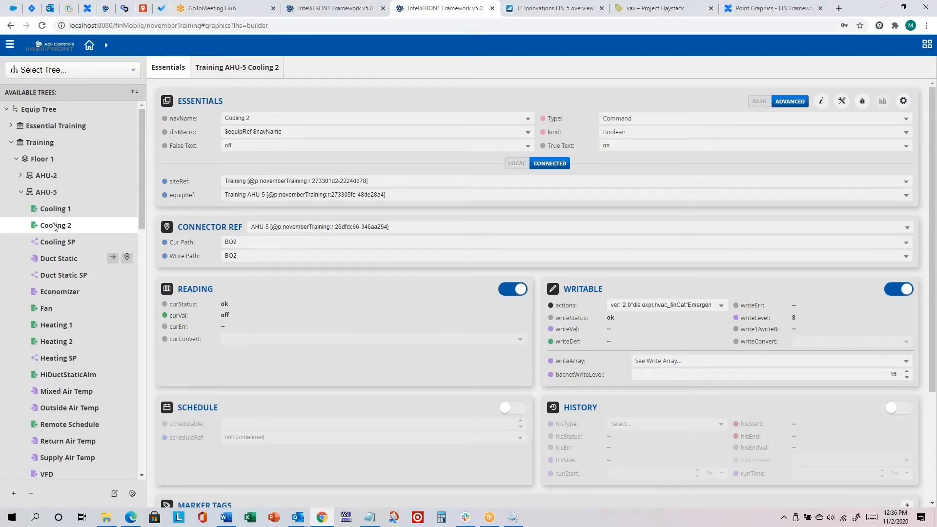
Collapse AHU-5, expand VAV-102 under Training, Floor 1, and open its Zone Temperature point.
{"action": "left_click", "coordinate": [21, 191]}
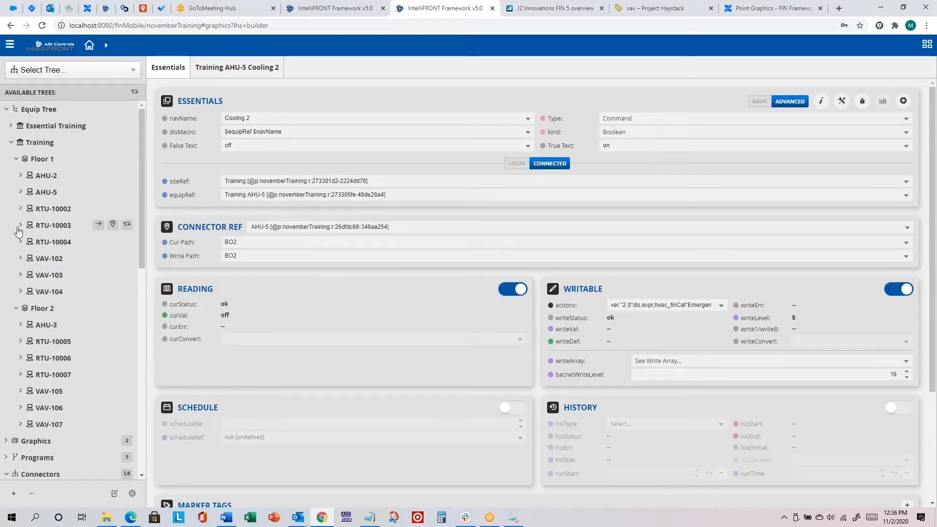
{"action": "left_click", "coordinate": [21, 259]}
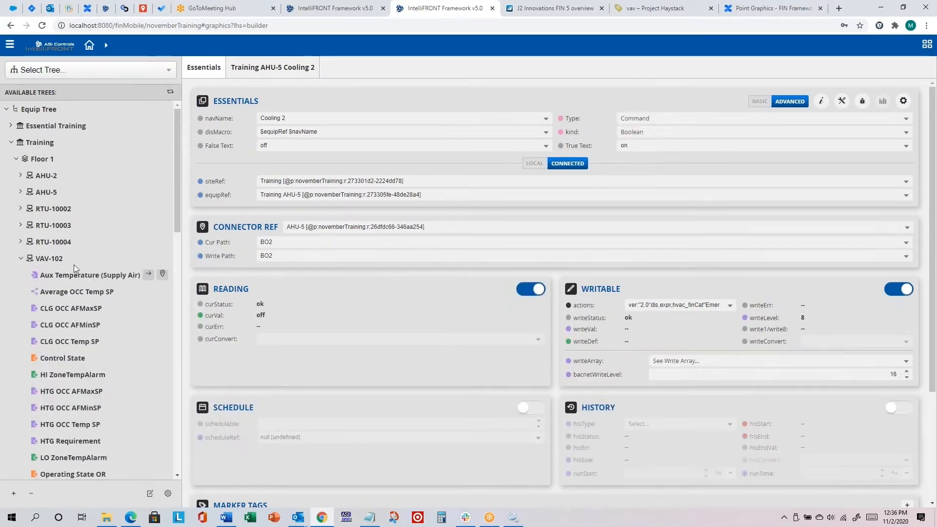
{"action": "scroll", "coordinate": [56, 296], "scroll_direction": "down", "scroll_amount": 3}
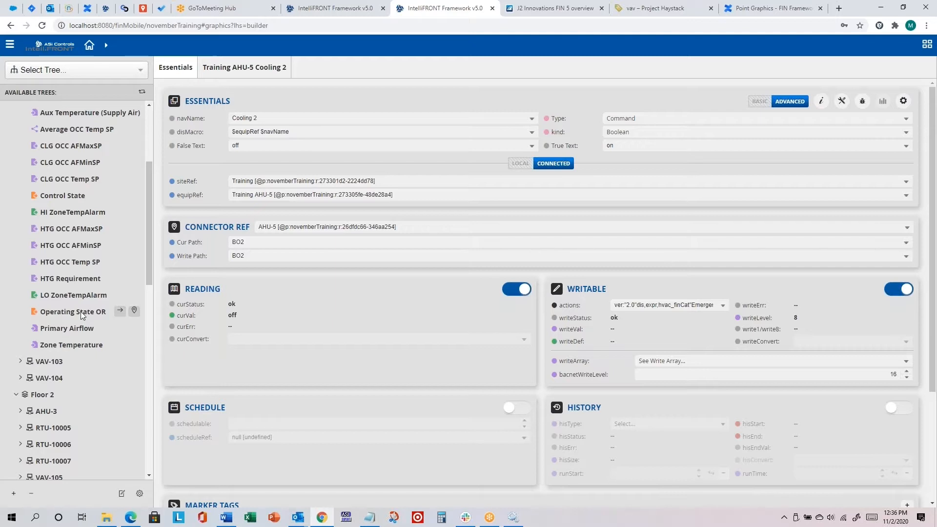
{"action": "left_click", "coordinate": [76, 344]}
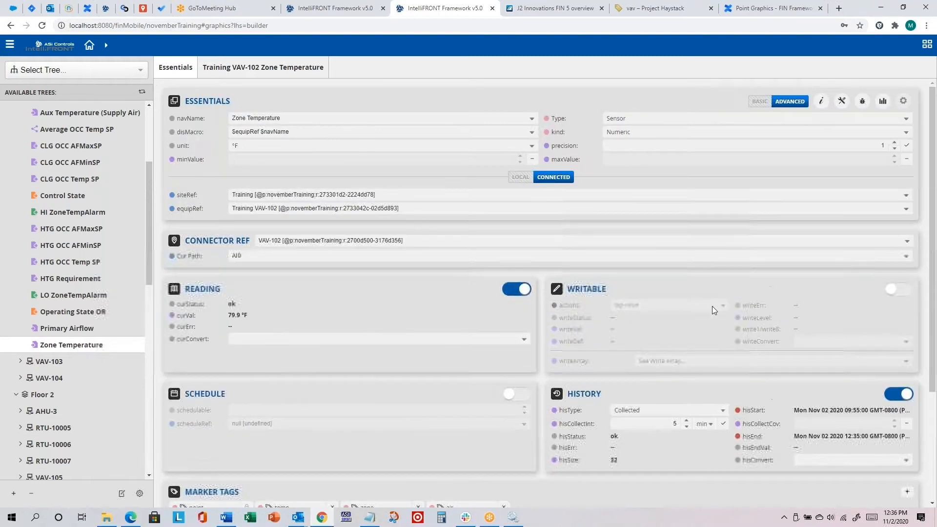
Review the Zone Temperature point's history configuration and trend in both the Basic and Advanced views.
{"action": "scroll", "coordinate": [764, 326], "scroll_direction": "down", "scroll_amount": 1}
{"action": "scroll", "coordinate": [763, 326], "scroll_direction": "down", "scroll_amount": 1}
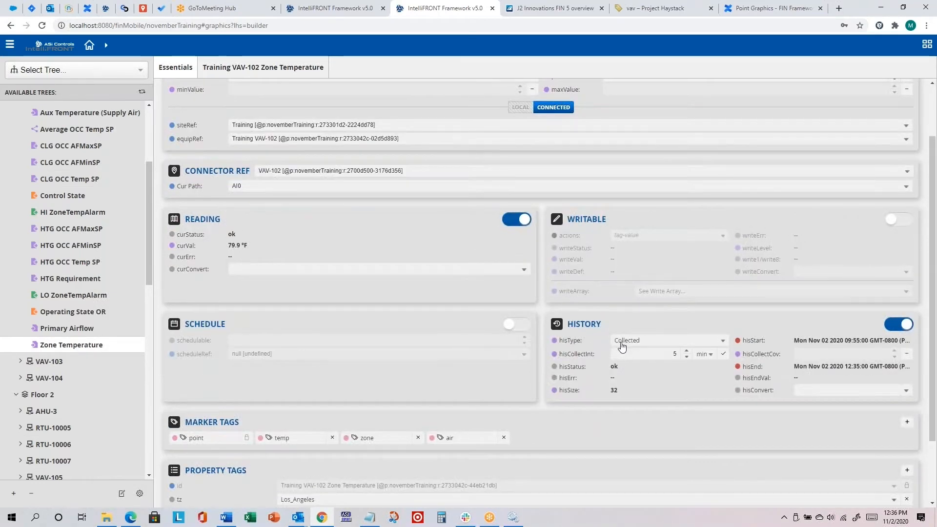
{"action": "scroll", "coordinate": [614, 296], "scroll_direction": "up", "scroll_amount": 2}
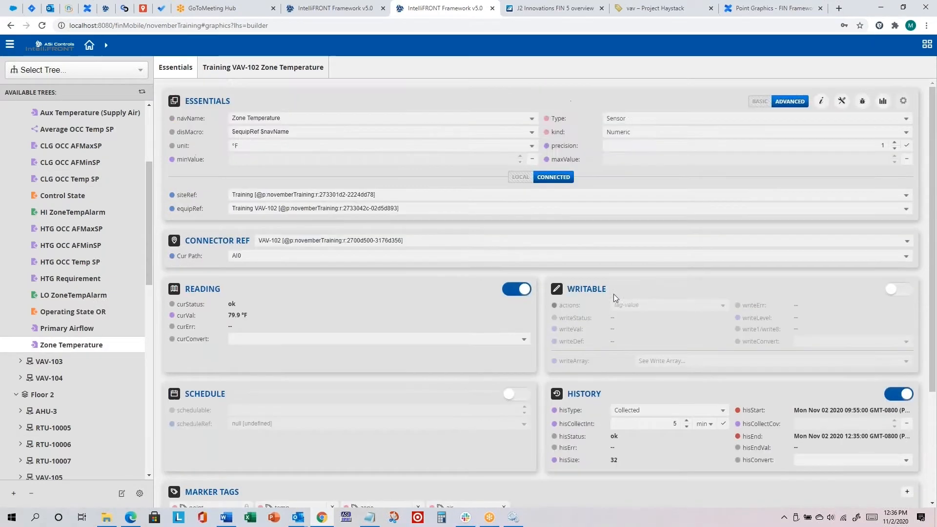
{"action": "left_click", "coordinate": [761, 102]}
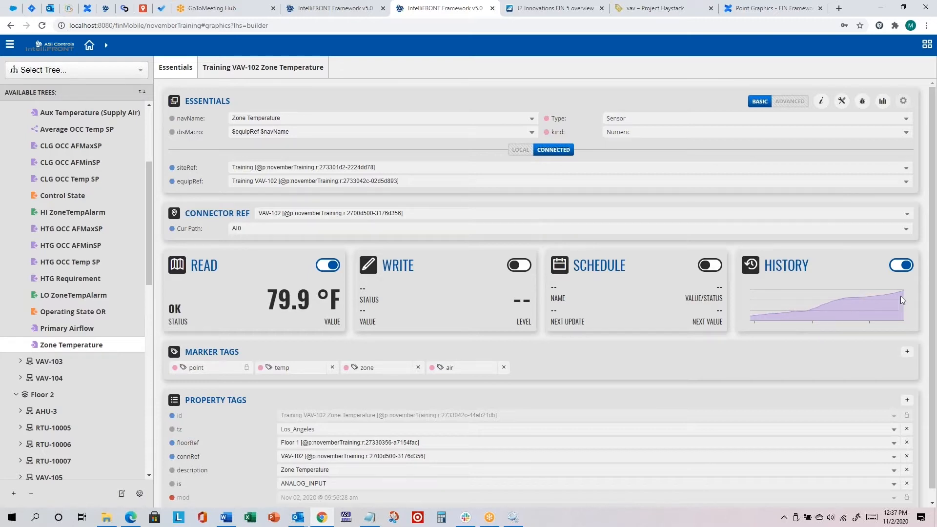
{"action": "left_click", "coordinate": [789, 101]}
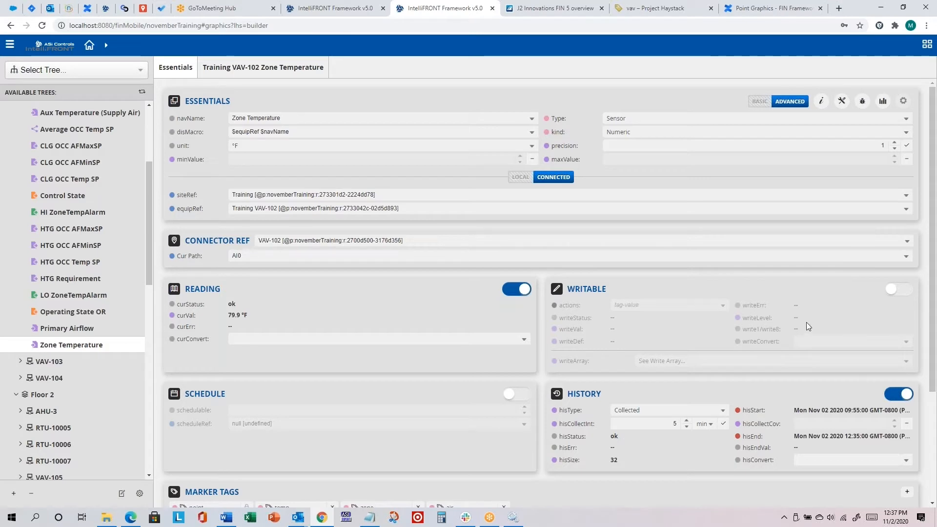
{"action": "scroll", "coordinate": [806, 322], "scroll_direction": "down", "scroll_amount": 2}
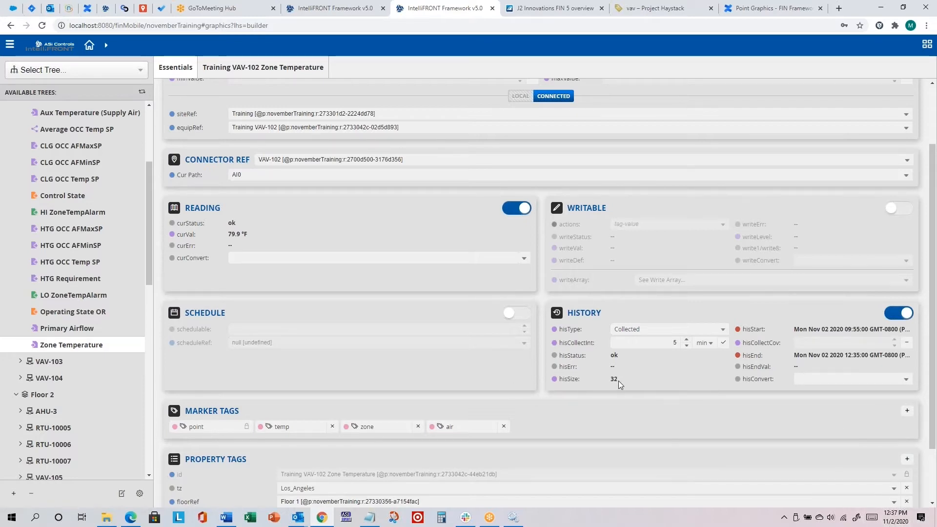
{"action": "scroll", "coordinate": [57, 294], "scroll_direction": "up", "scroll_amount": 3}
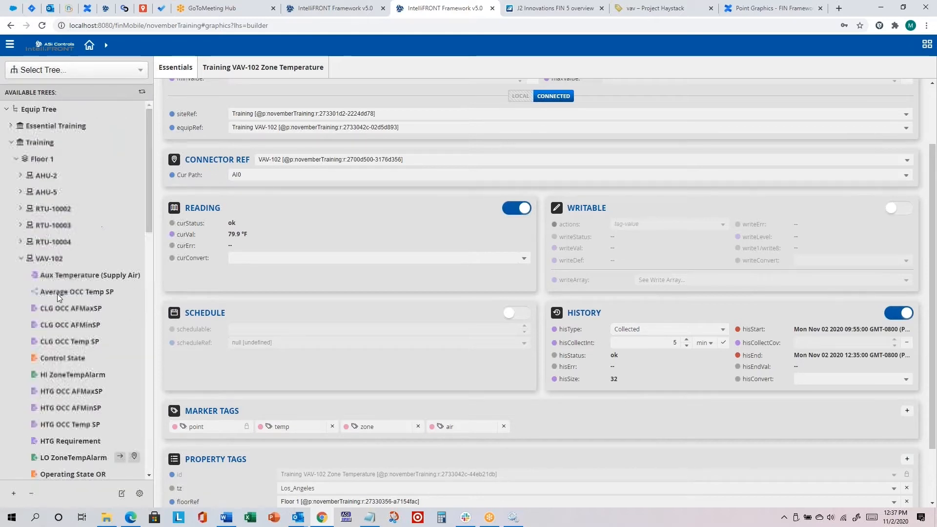
{"action": "scroll", "coordinate": [57, 293], "scroll_direction": "down", "scroll_amount": 3}
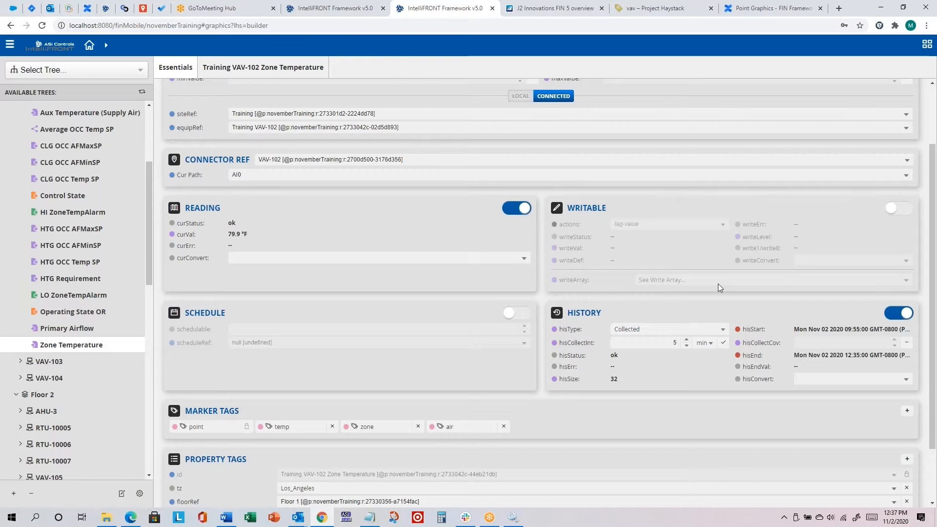
{"action": "scroll", "coordinate": [716, 283], "scroll_direction": "up", "scroll_amount": 2}
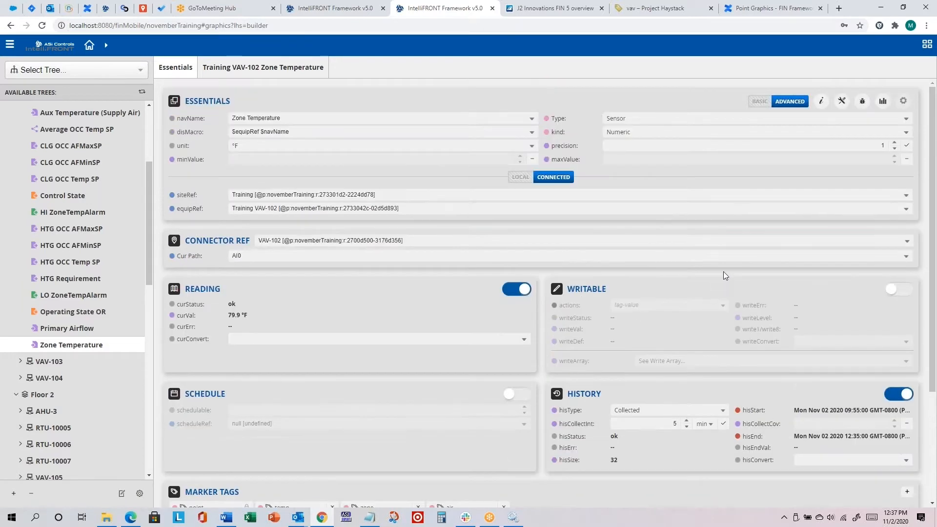
Examine the Zone Temperature point's marker tags and history properties in the property editor, and close the editor.
{"action": "mouse_move", "coordinate": [119, 343]}
{"action": "left_click", "coordinate": [823, 102]}
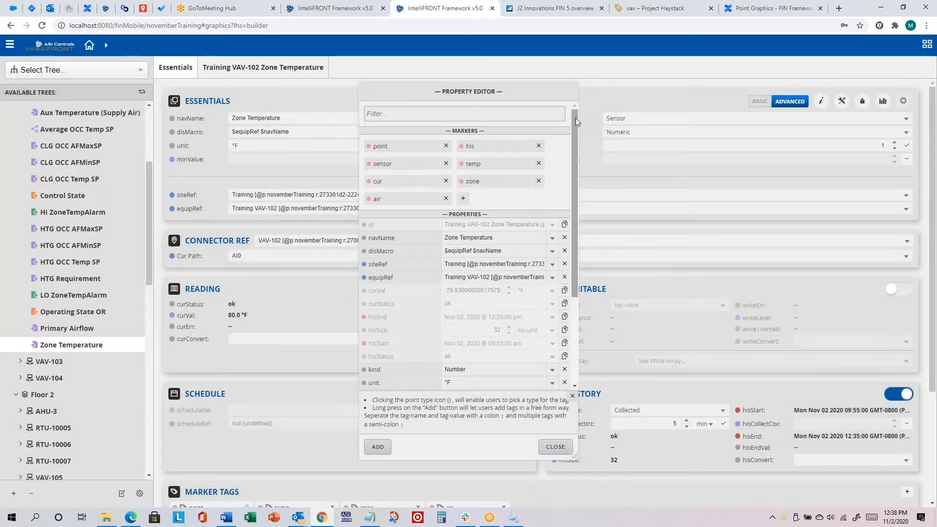
{"action": "mouse_move", "coordinate": [575, 118]}
{"action": "left_mouse_down"}
{"action": "mouse_move", "coordinate": [563, 208]}
{"action": "mouse_move", "coordinate": [574, 114]}
{"action": "left_mouse_up"}
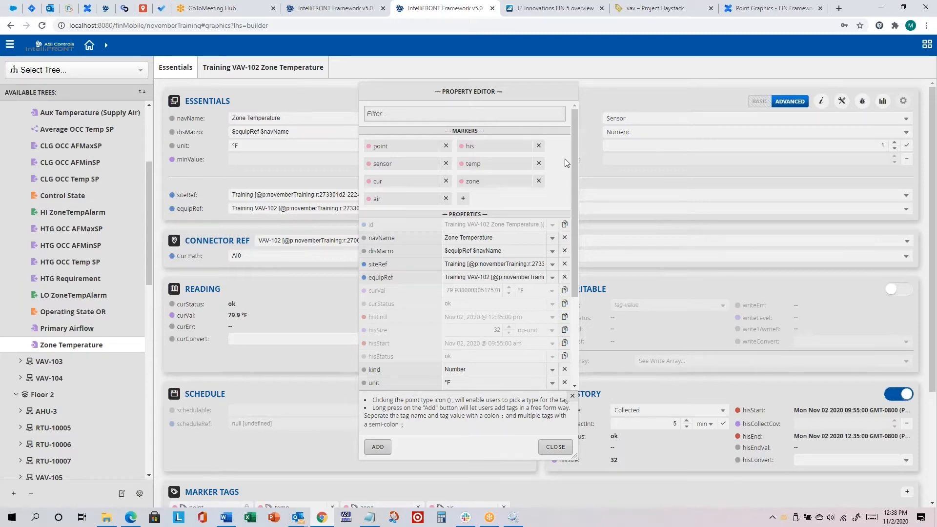
{"action": "left_click_drag", "start_coordinate": [573, 160], "coordinate": [568, 280]}
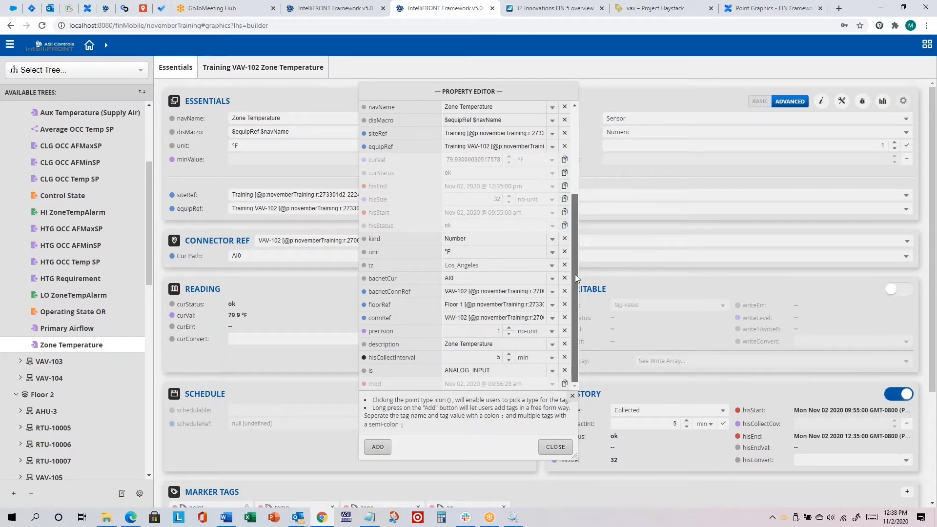
{"action": "left_click_drag", "start_coordinate": [575, 274], "coordinate": [572, 180]}
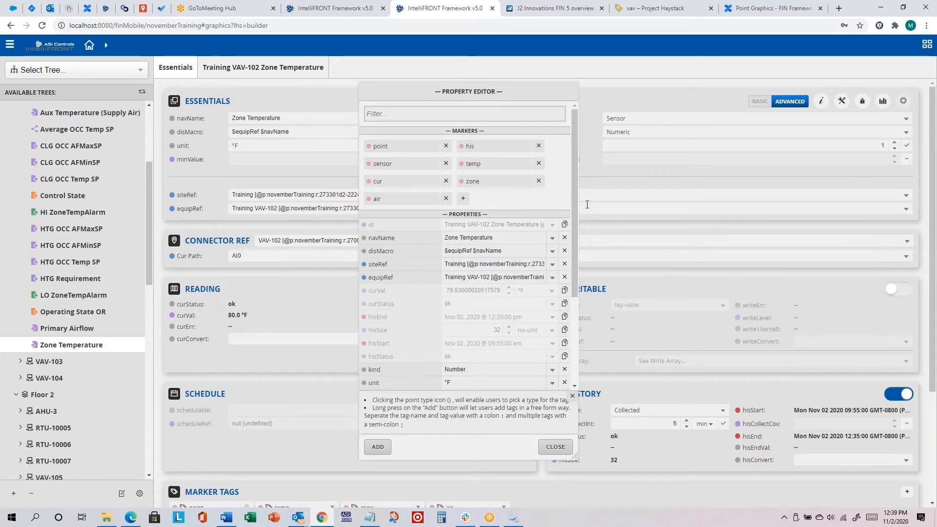
{"action": "scroll", "coordinate": [566, 260], "scroll_direction": "down", "scroll_amount": 3}
{"action": "scroll", "coordinate": [564, 293], "scroll_direction": "down", "scroll_amount": 2}
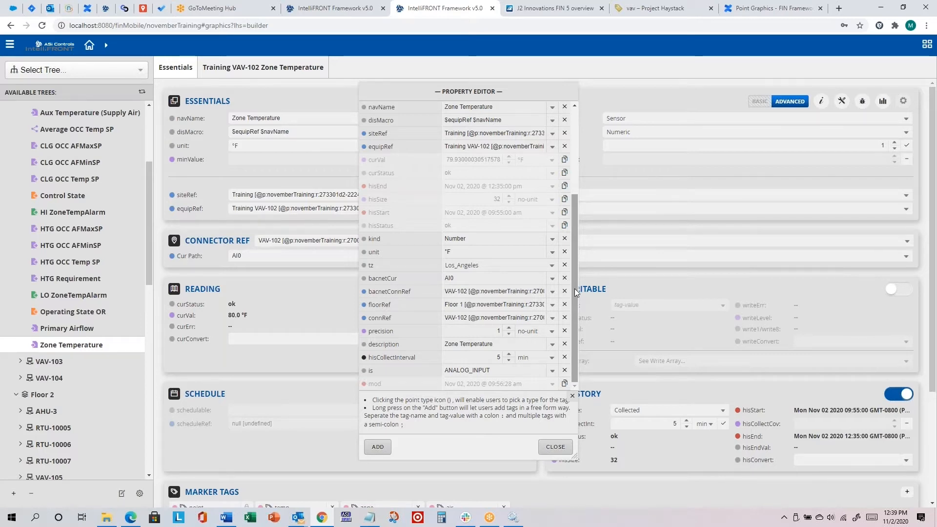
{"action": "mouse_move", "coordinate": [575, 288]}
{"action": "left_mouse_down"}
{"action": "mouse_move", "coordinate": [584, 198]}
{"action": "mouse_move", "coordinate": [573, 298]}
{"action": "left_mouse_up"}
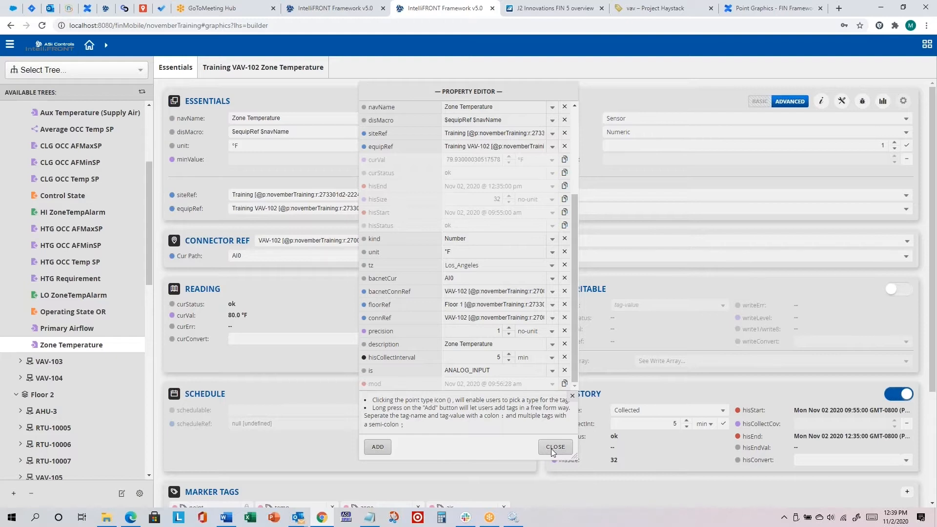
{"action": "left_click", "coordinate": [575, 111]}
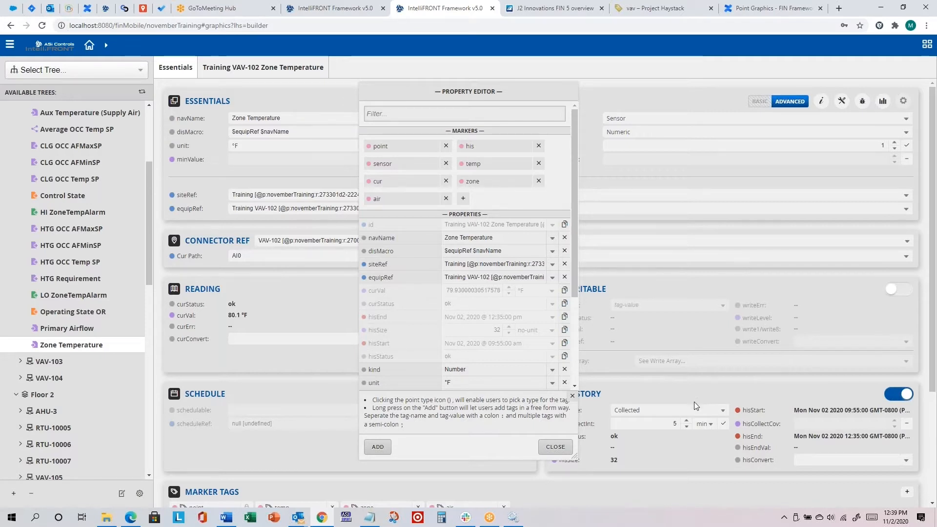
{"action": "left_click", "coordinate": [556, 447]}
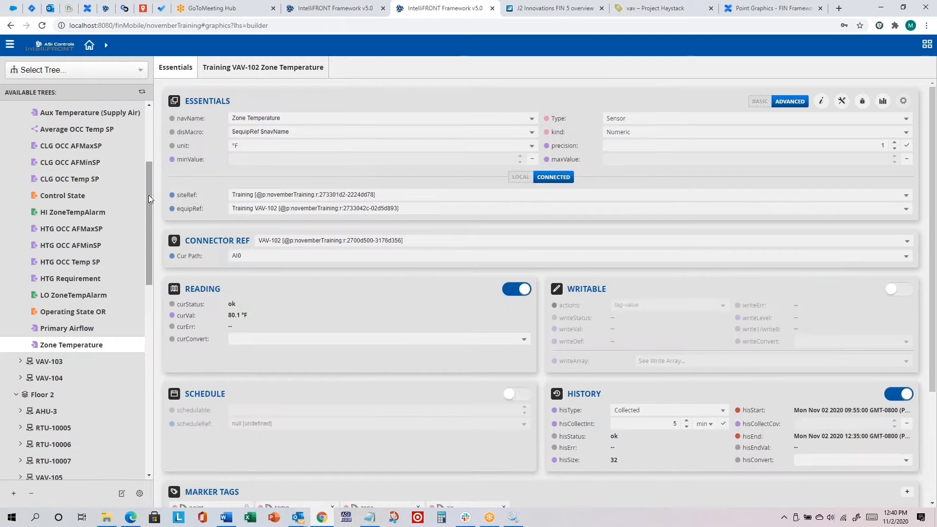
Expand AHU-2 under Floor 1 and open its Duct Static point to review its history section and tags.
{"action": "left_click_drag", "start_coordinate": [149, 195], "coordinate": [148, 137]}
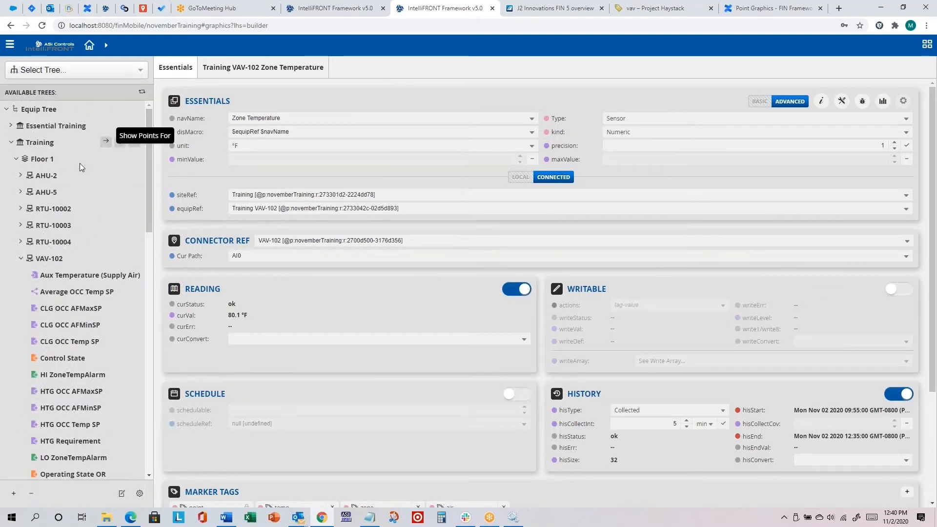
{"action": "left_click", "coordinate": [19, 177]}
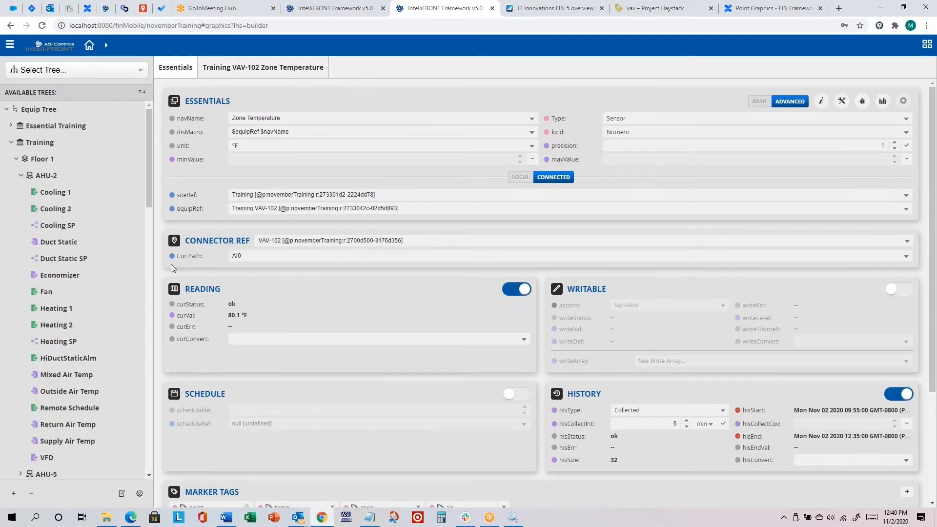
{"action": "left_click", "coordinate": [57, 242]}
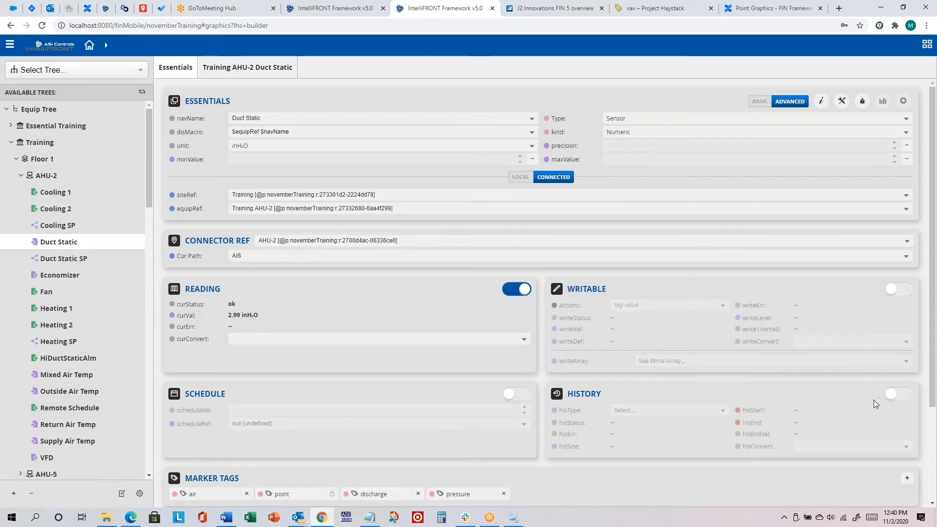
{"action": "scroll", "coordinate": [801, 383], "scroll_direction": "down", "scroll_amount": 3}
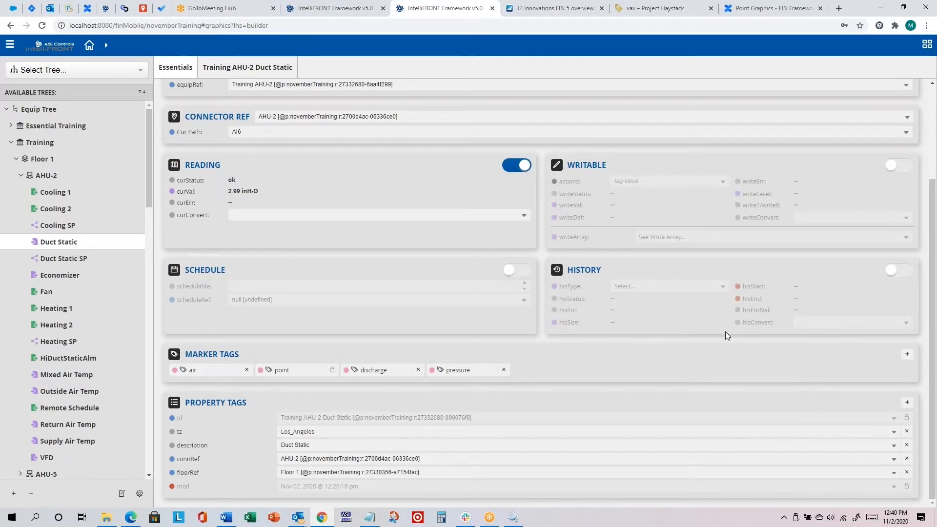
Highlight instruction 3 on enabling the History option in the lab guide and return to IntelliFRONT.
{"action": "key", "text": "alt+Tab"}
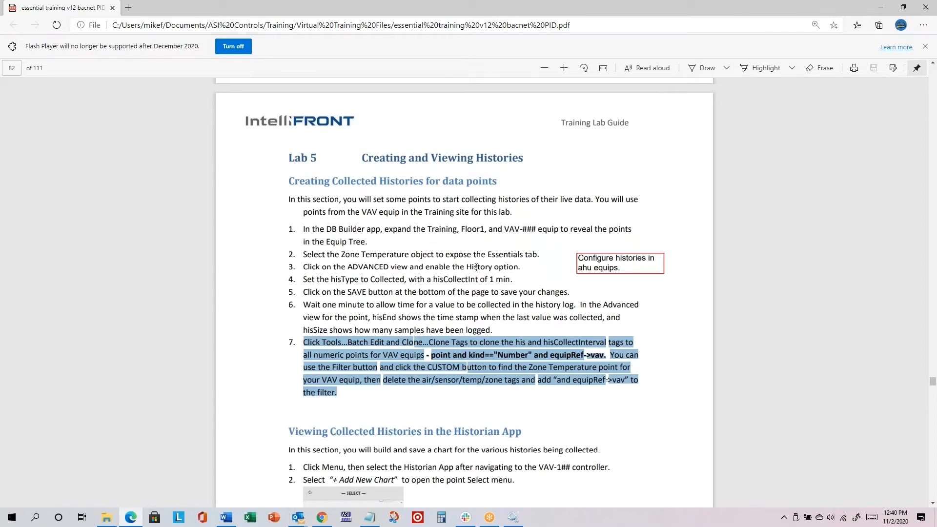
{"action": "left_click_drag", "start_coordinate": [302, 266], "coordinate": [521, 266]}
{"action": "key", "text": "alt+Tab"}
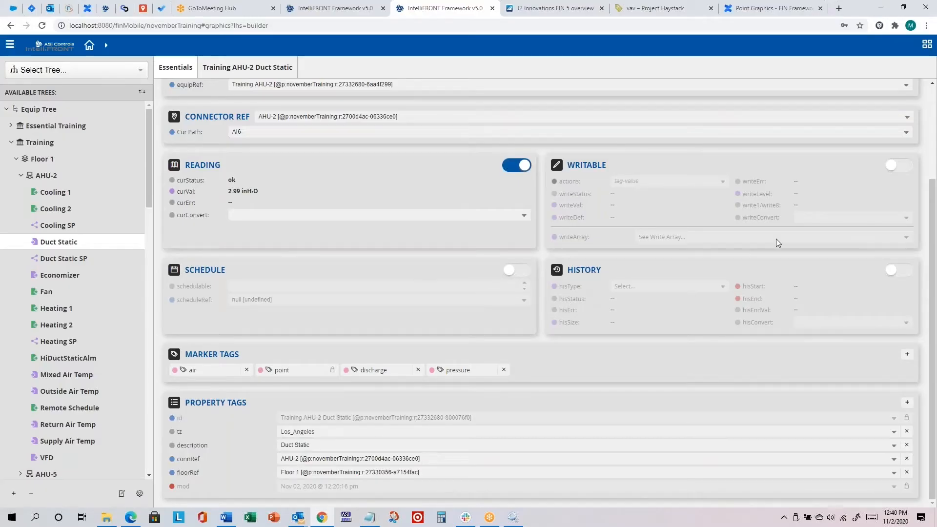
Enable History on AHU-2's Duct Static point and set its hisType to Collected.
{"action": "scroll", "coordinate": [776, 239], "scroll_direction": "up", "scroll_amount": 3}
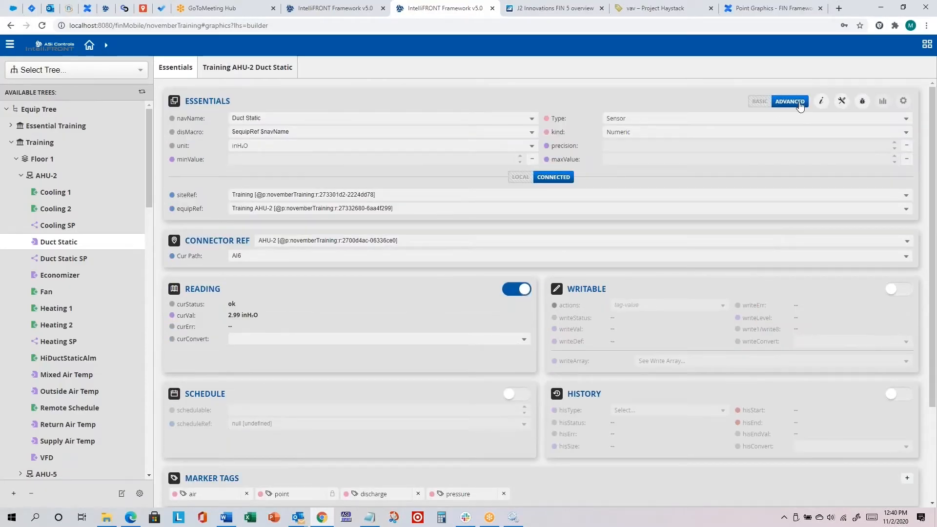
{"action": "left_click", "coordinate": [889, 396]}
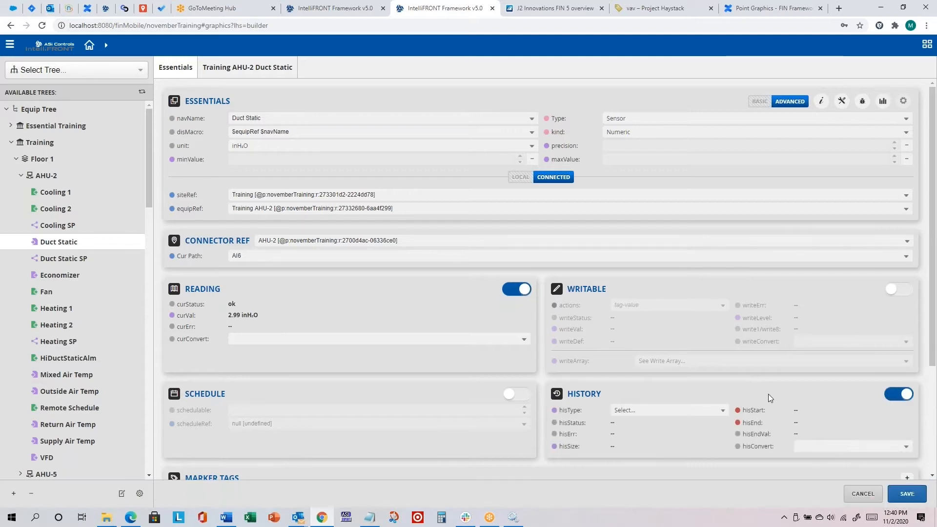
{"action": "scroll", "coordinate": [768, 394], "scroll_direction": "down", "scroll_amount": 3}
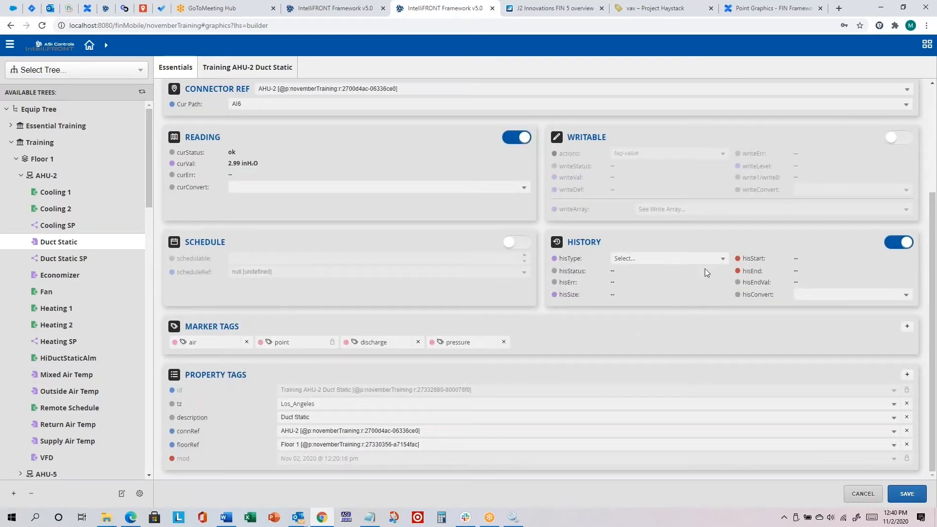
{"action": "left_click", "coordinate": [724, 260]}
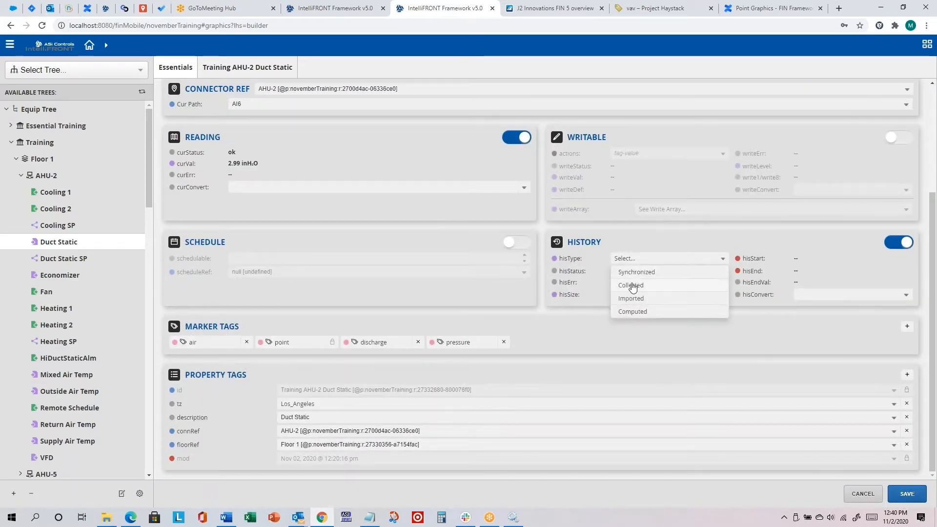
{"action": "left_click", "coordinate": [633, 286]}
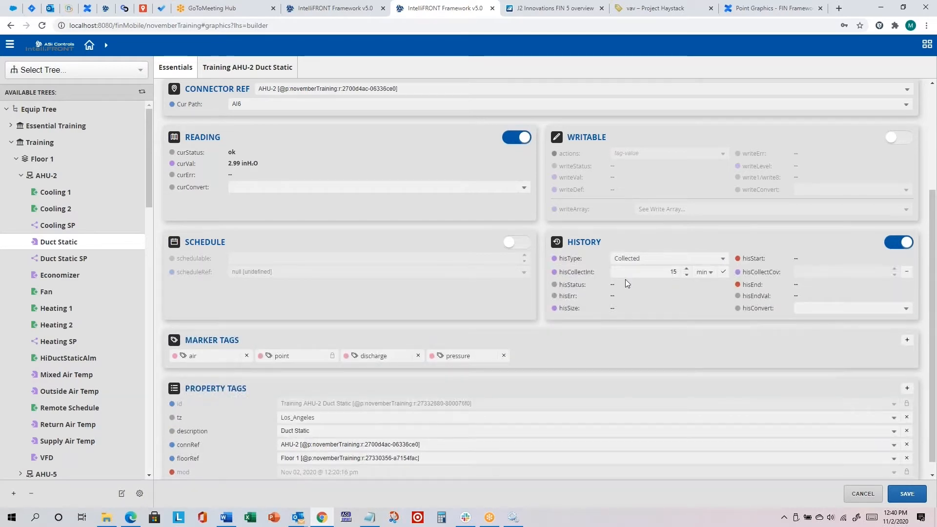
Highlight the hisCollectInt setting in instruction 4 of the lab guide and set Duct Static's hisCollectInt to 1 min.
{"action": "key", "text": "alt+Tab"}
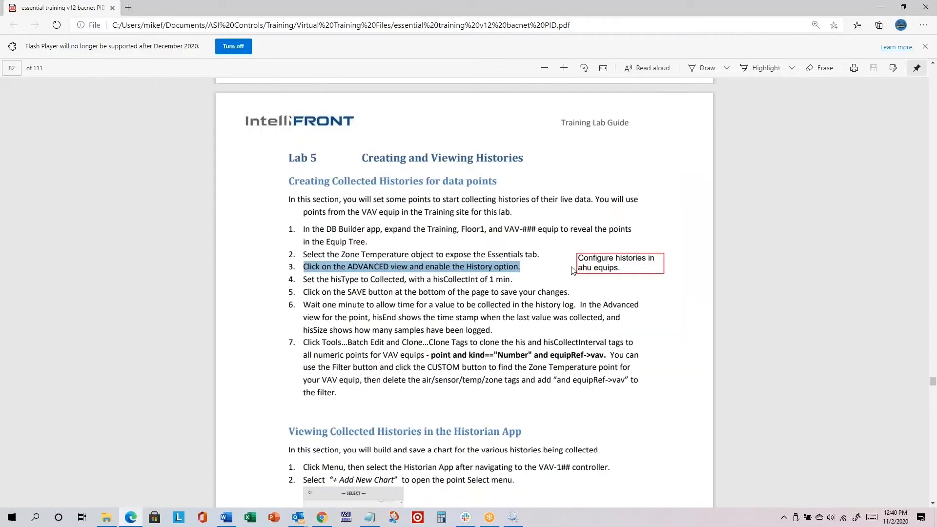
{"action": "left_click_drag", "start_coordinate": [431, 279], "coordinate": [512, 279]}
{"action": "key", "text": "alt+Tab"}
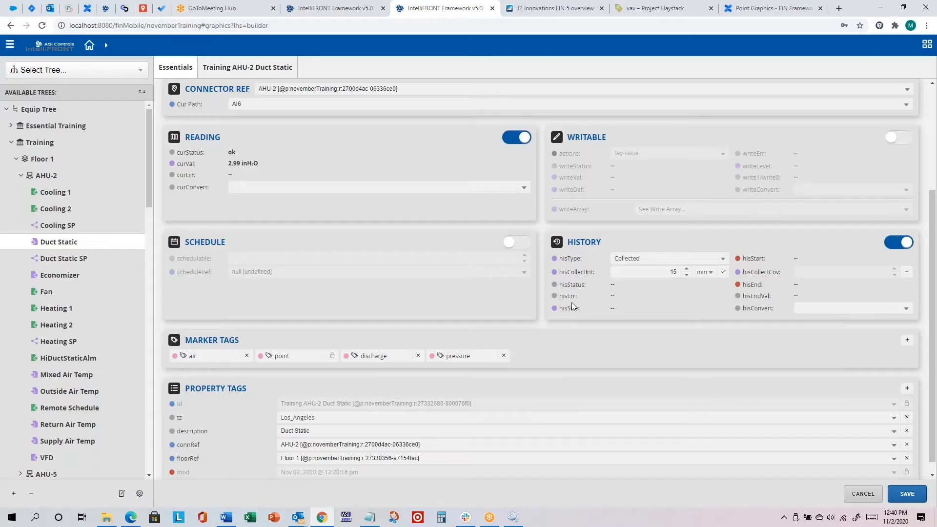
{"action": "left_click", "coordinate": [686, 275]}
{"action": "left_click", "coordinate": [686, 275]}
Highlight instruction 5 on saving in the lab guide and save the changes to AHU-2's Duct Static point.
{"action": "key", "text": "alt+Tab"}
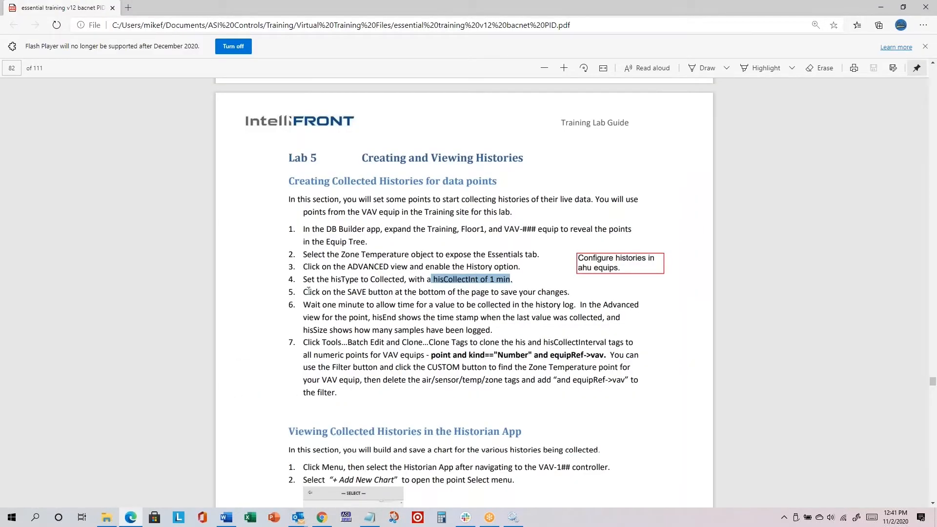
{"action": "left_click_drag", "start_coordinate": [303, 292], "coordinate": [570, 292]}
{"action": "key", "text": "alt+Tab"}
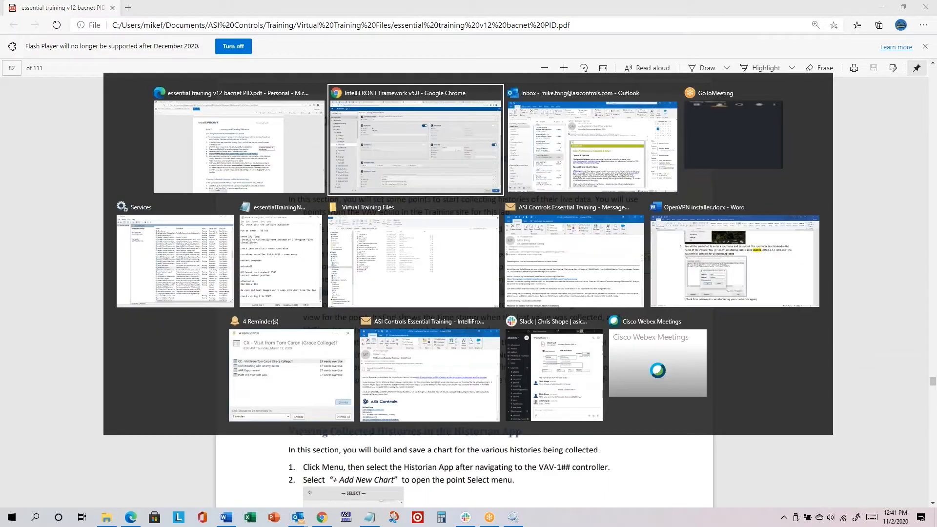
{"action": "left_click", "coordinate": [908, 496]}
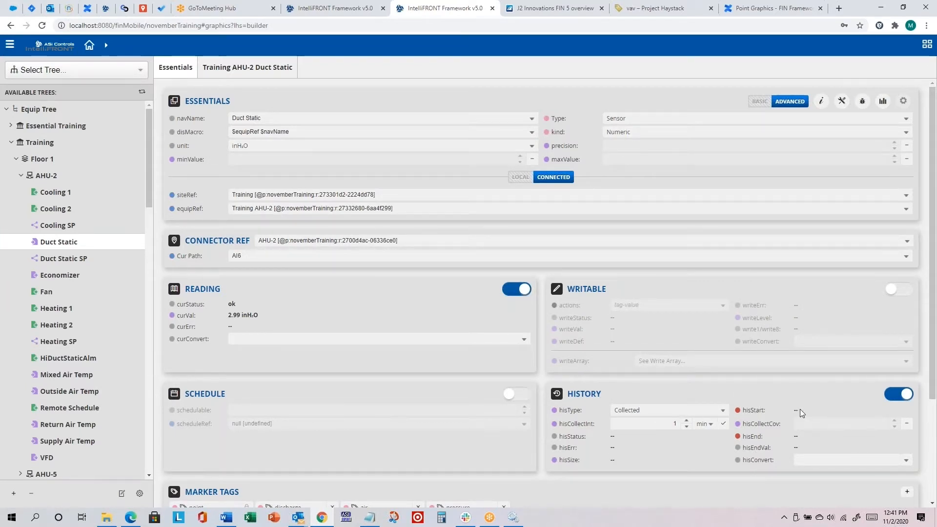
Highlight instruction 6 in the lab guide, and reload AHU-2's Duct Static point in the advanced view to check its collected history.
{"action": "key", "text": "alt+Tab"}
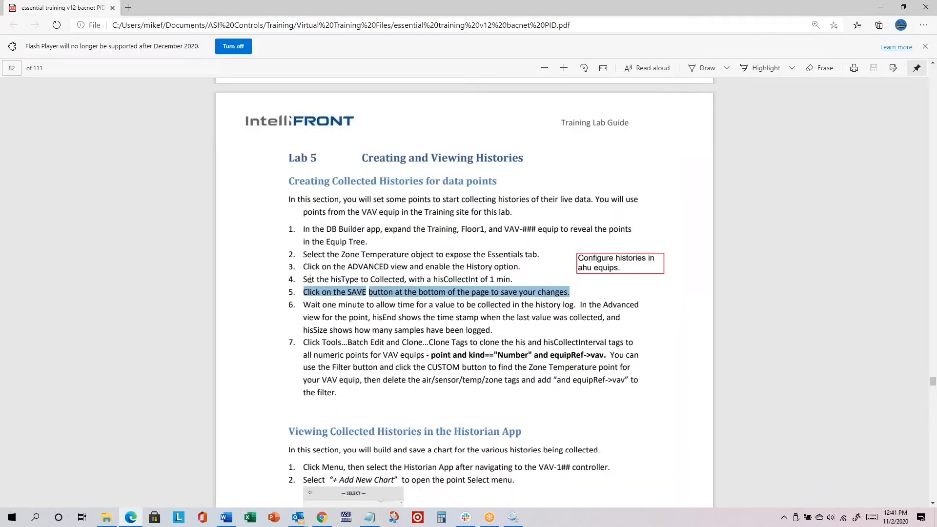
{"action": "left_click_drag", "start_coordinate": [303, 305], "coordinate": [498, 329]}
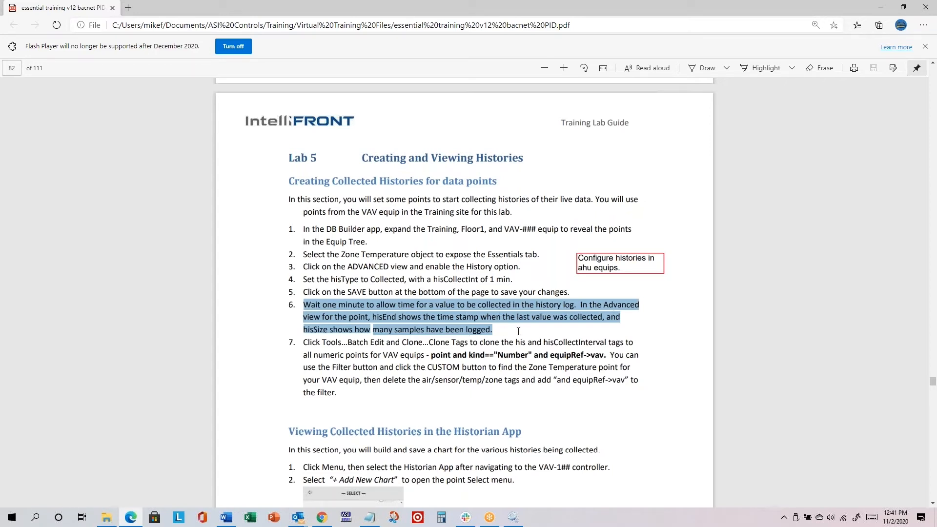
{"action": "key", "text": "alt+Tab"}
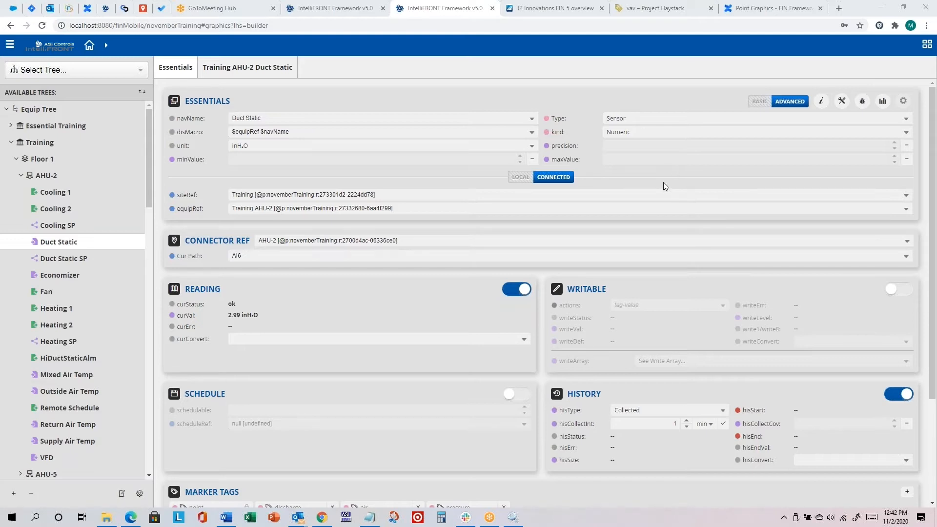
{"action": "left_click", "coordinate": [61, 226]}
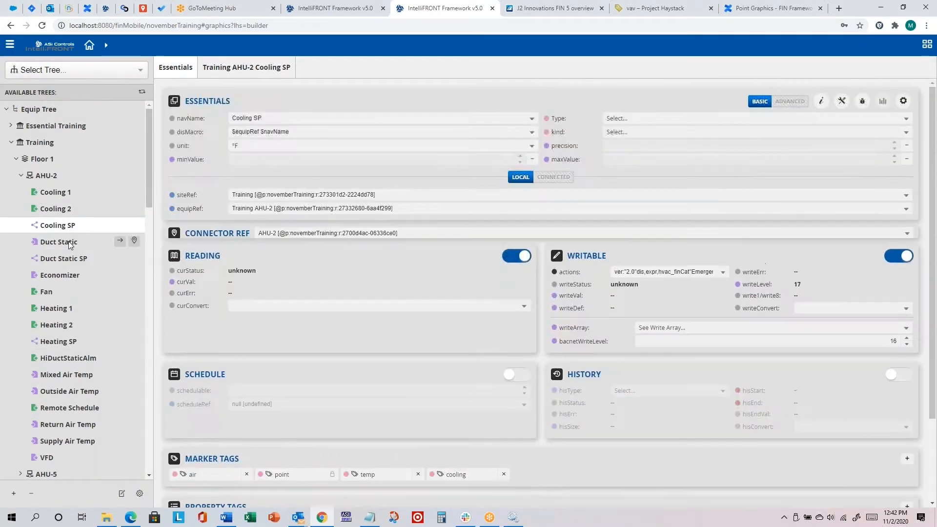
{"action": "left_click", "coordinate": [68, 242]}
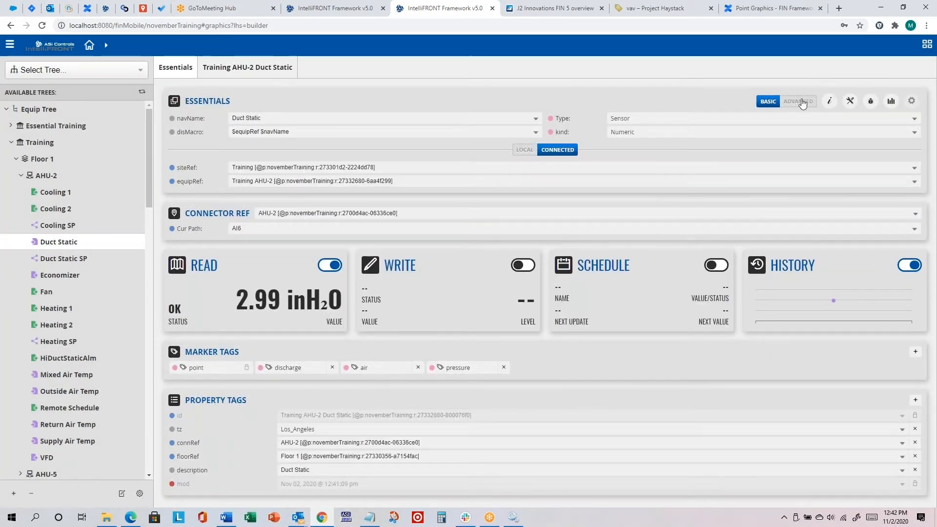
{"action": "left_click", "coordinate": [800, 101]}
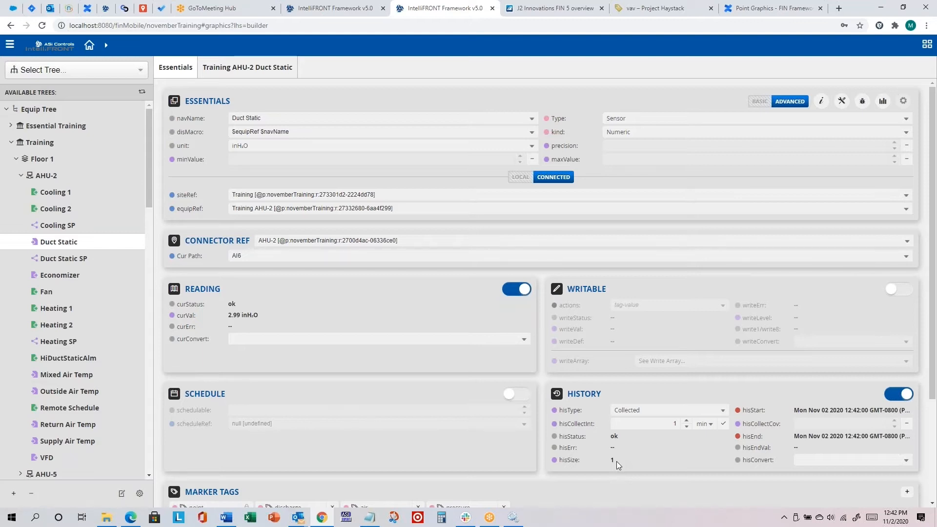
Read instruction 7 in the lab guide, highlighting the tags to clone, the numeric VAV points filter and the Zone Temperature reference.
{"action": "key", "text": "alt+Tab"}
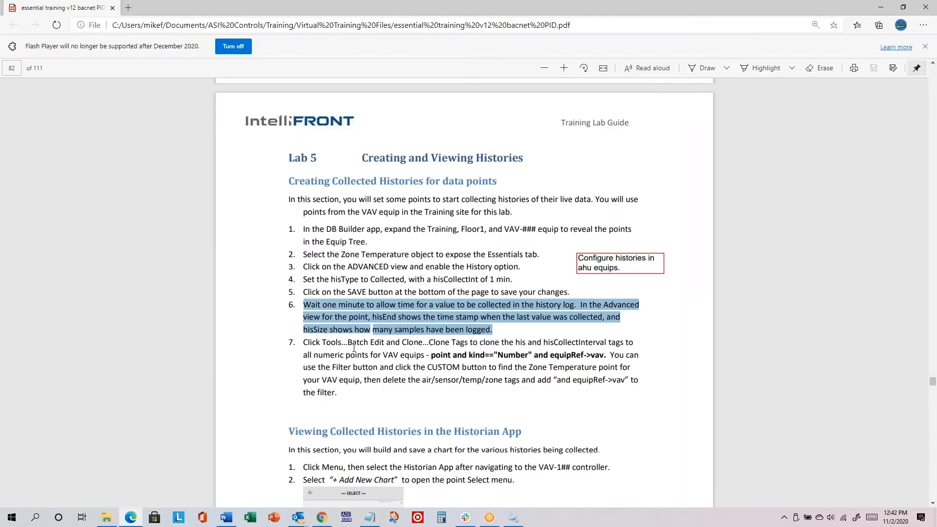
{"action": "scroll", "coordinate": [354, 347], "scroll_direction": "down", "scroll_amount": 4}
{"action": "scroll", "coordinate": [302, 228], "scroll_direction": "up", "scroll_amount": 2}
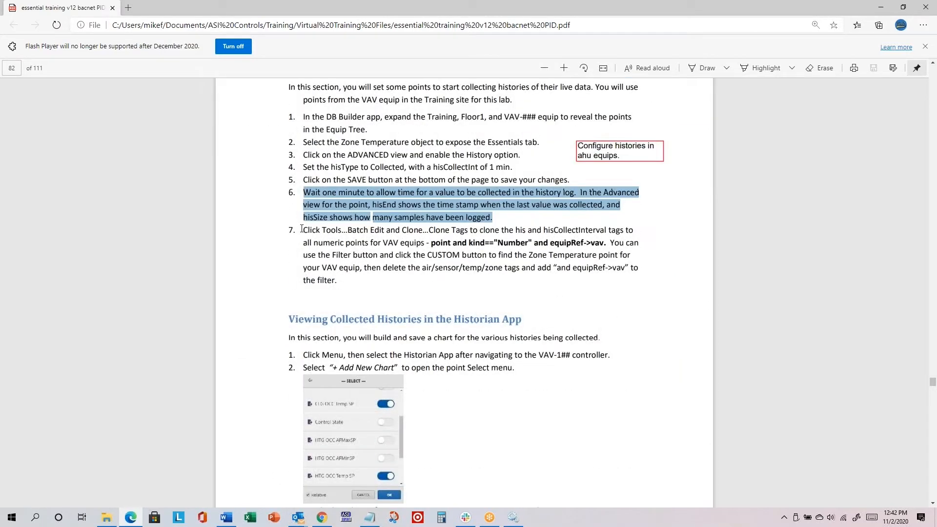
{"action": "left_click_drag", "start_coordinate": [302, 228], "coordinate": [609, 233]}
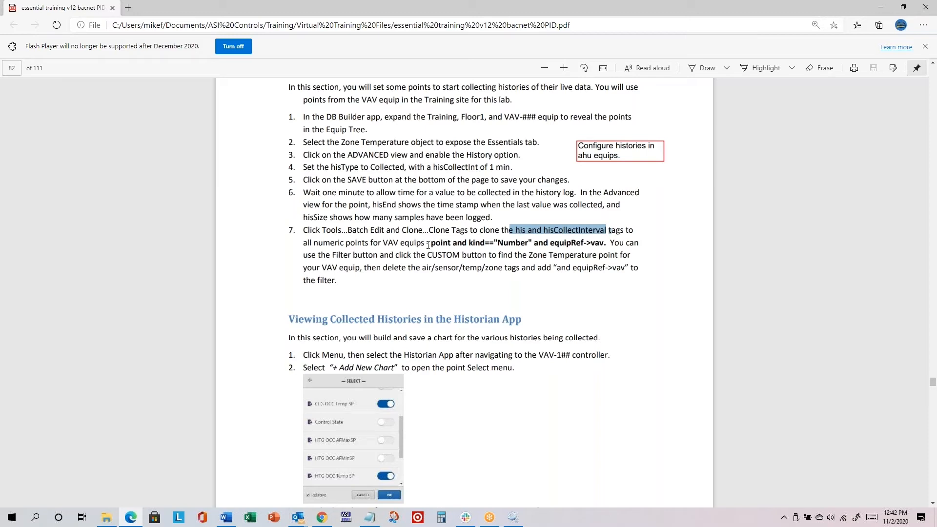
{"action": "left_click_drag", "start_coordinate": [432, 243], "coordinate": [596, 247]}
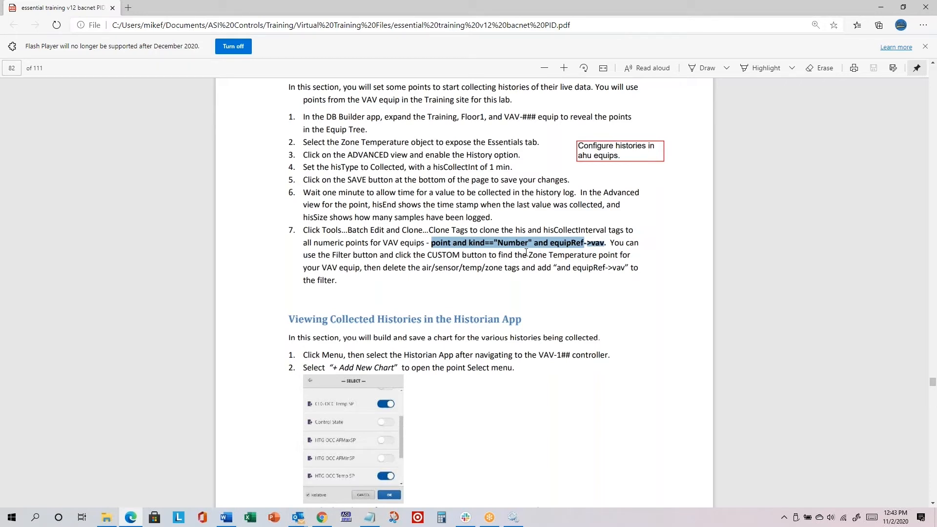
{"action": "left_click_drag", "start_coordinate": [527, 254], "coordinate": [620, 254]}
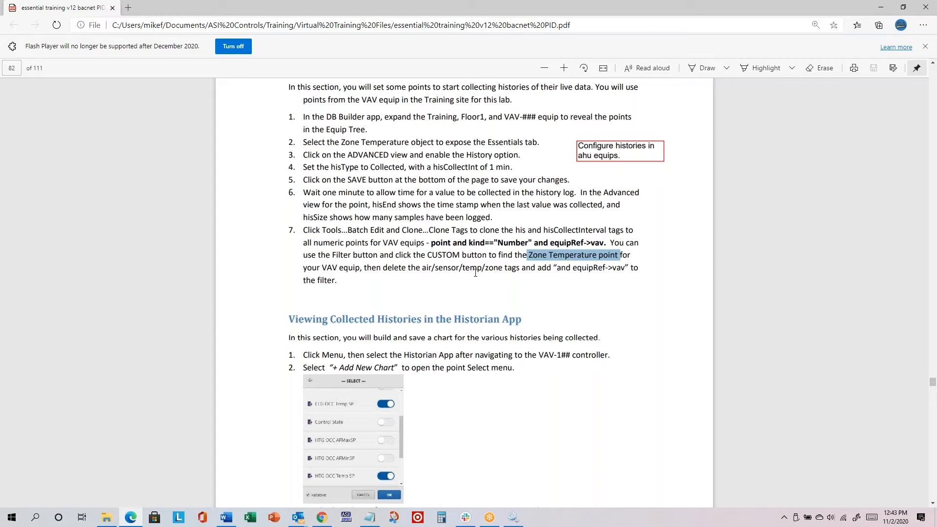
Return to IntelliFRONT, examine Duct Static's his marker and hisCollectInterval property in the property editor, and close it.
{"action": "key", "text": "alt+Tab"}
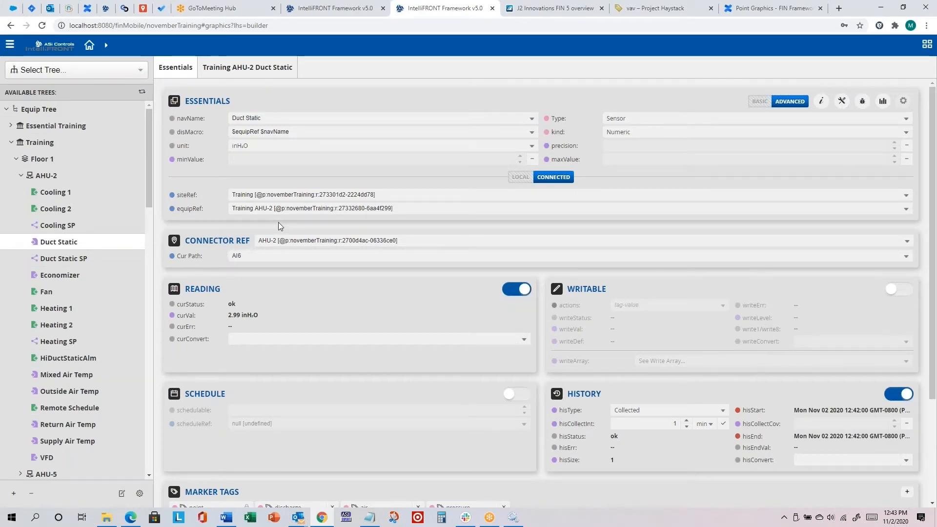
{"action": "left_click", "coordinate": [822, 102]}
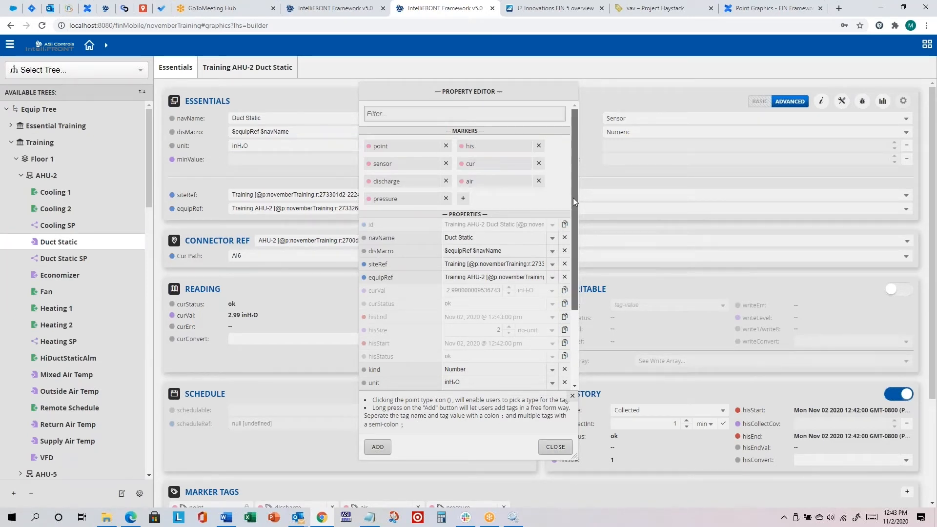
{"action": "left_click_drag", "start_coordinate": [573, 198], "coordinate": [578, 285]}
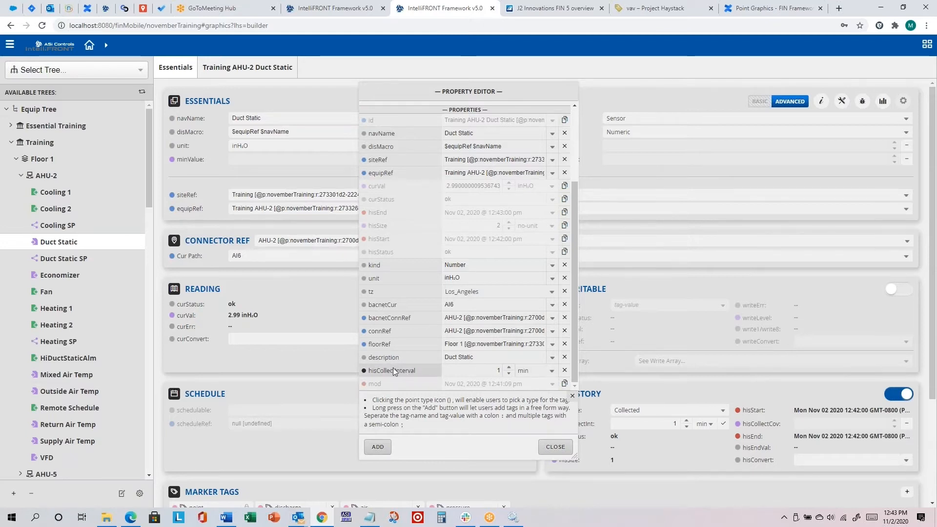
{"action": "left_click", "coordinate": [548, 448]}
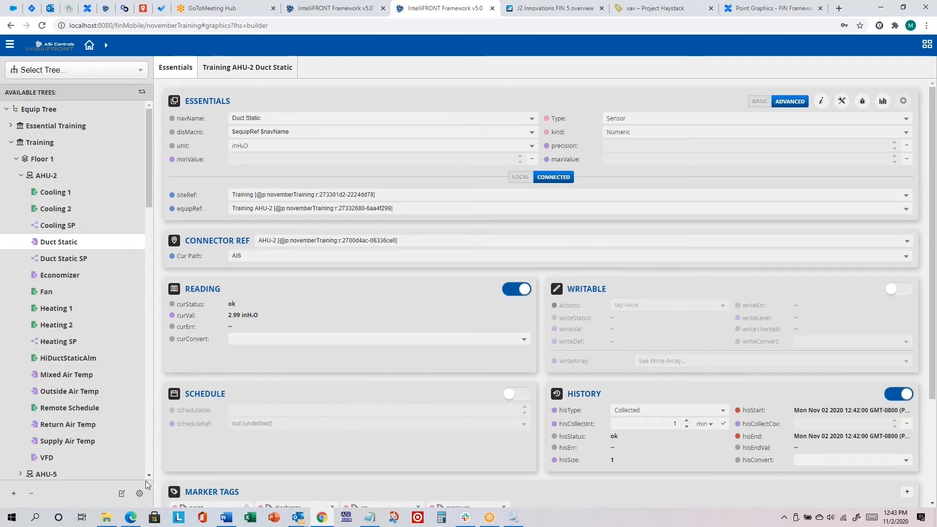
Open Clone Tags for AHU-2's Duct Static point, choose the his and hisCollectInterval tags, and look at the filter options.
{"action": "mouse_move", "coordinate": [64, 239]}
{"action": "left_click", "coordinate": [139, 493]}
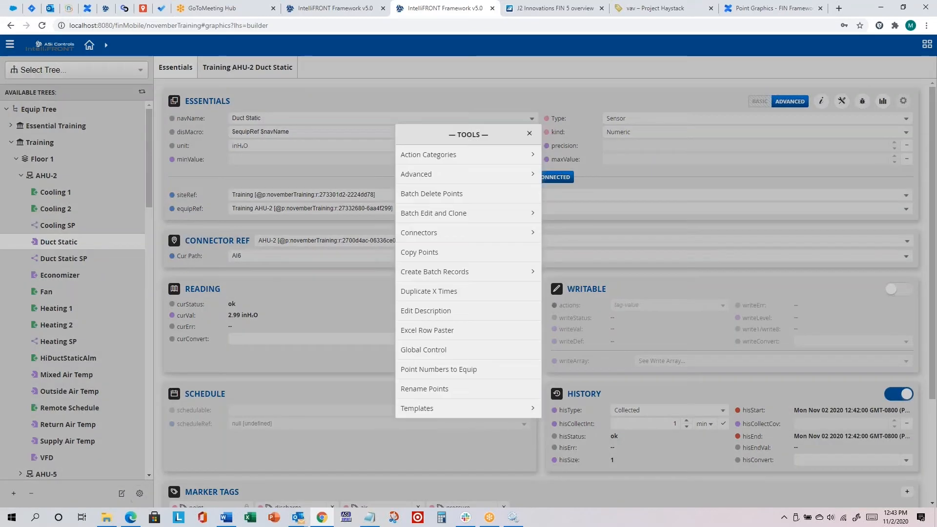
{"action": "left_click", "coordinate": [444, 213]}
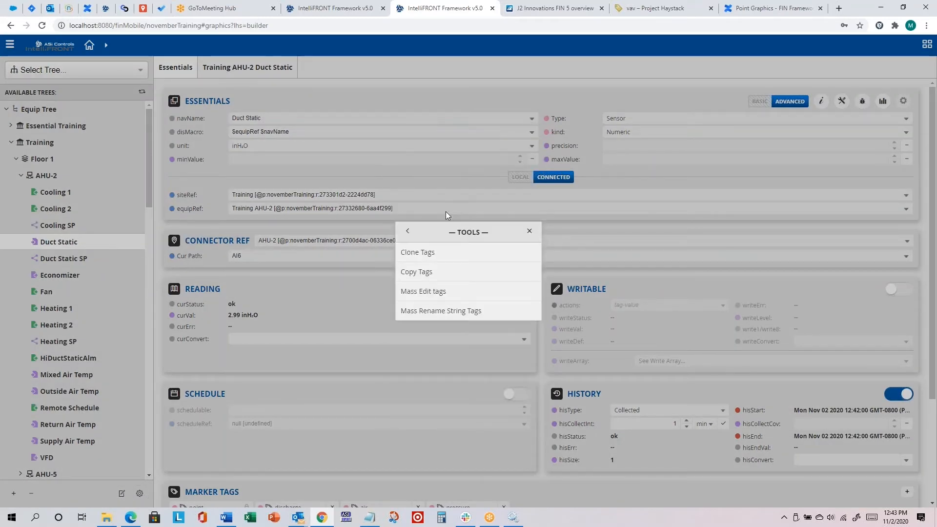
{"action": "left_click", "coordinate": [426, 258]}
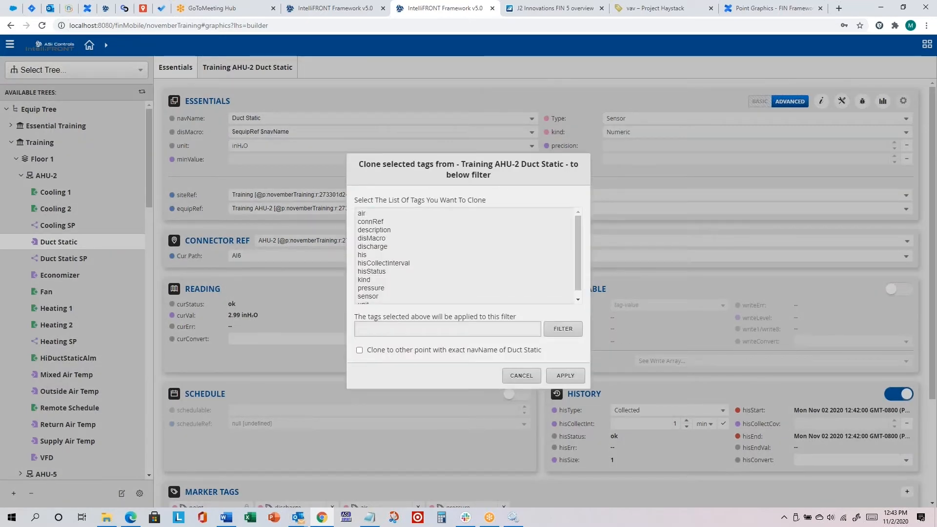
{"action": "left_click", "coordinate": [377, 250]}
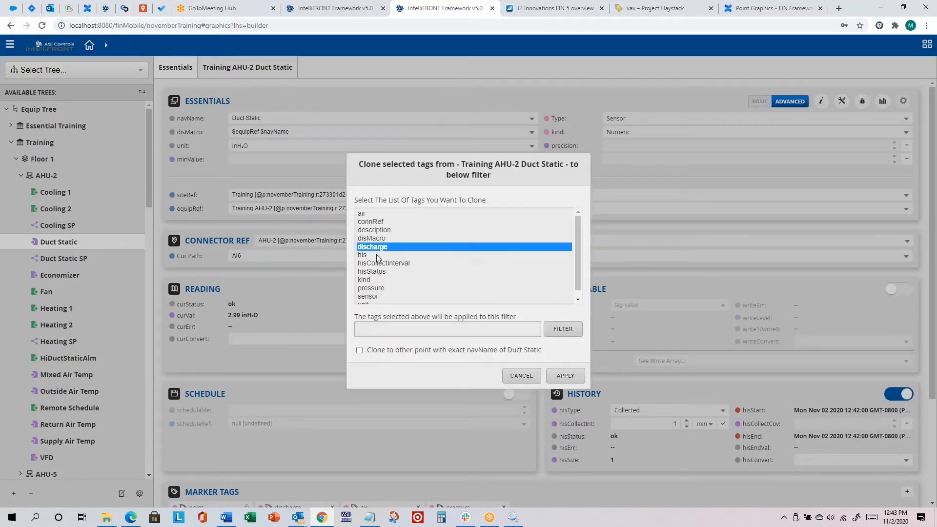
{"action": "left_click", "coordinate": [377, 254]}
{"action": "left_click", "coordinate": [388, 263], "text": "ctrl"}
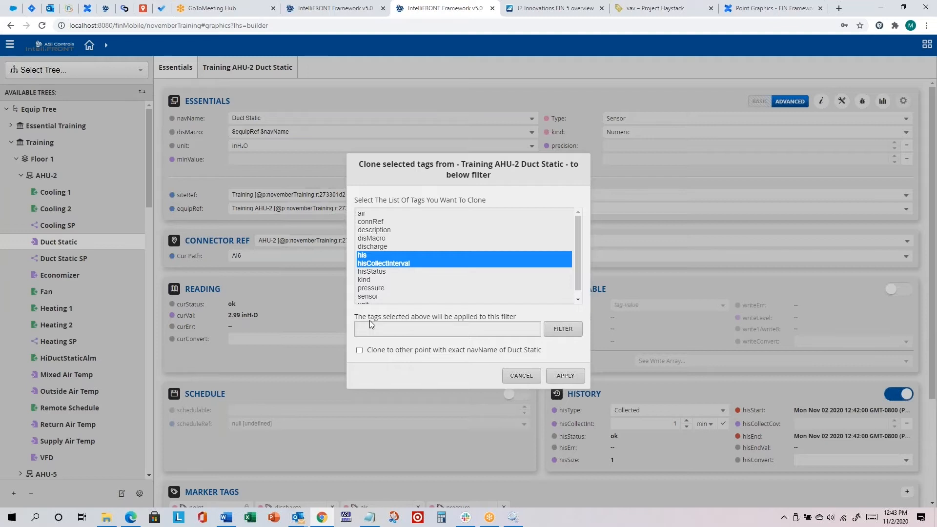
{"action": "left_click", "coordinate": [565, 328]}
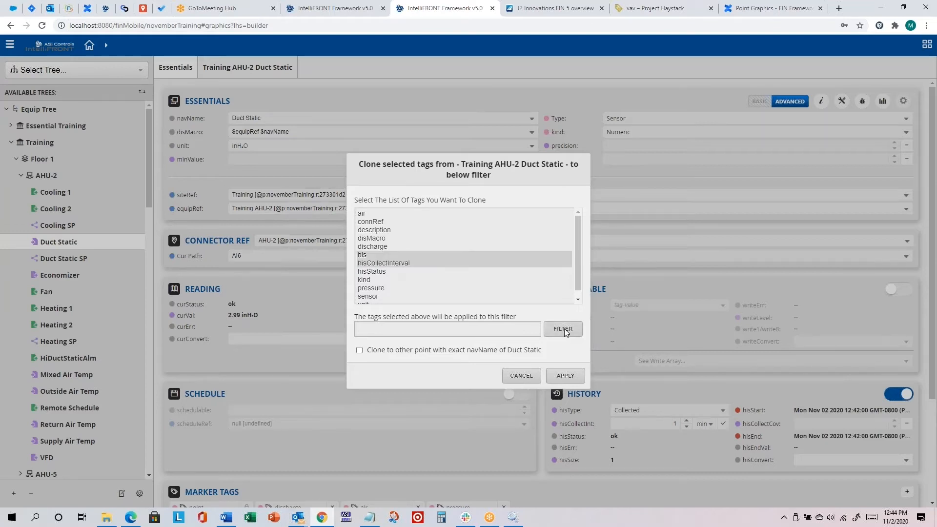
{"action": "left_click", "coordinate": [578, 244]}
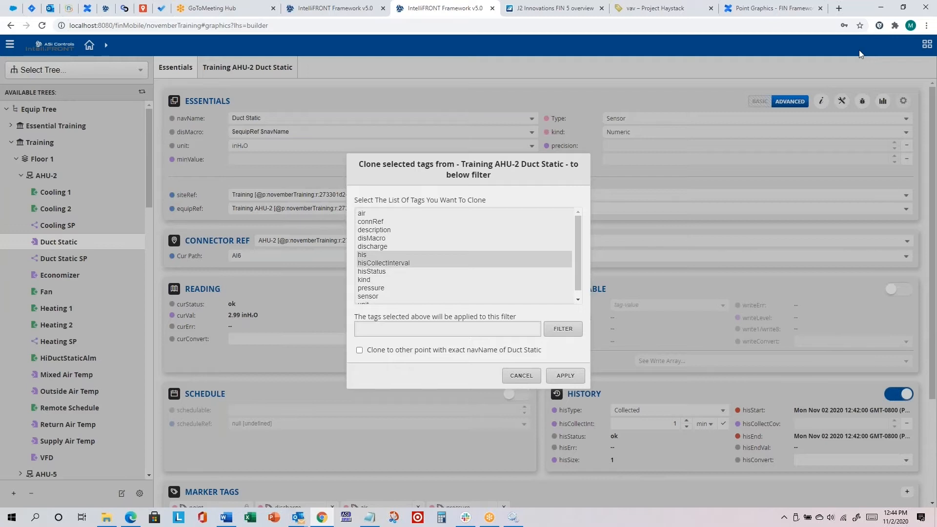
Highlight the Batch Edit and Clone path in instruction 7 of the lab guide, and cancel the tag cloning in IntelliFRONT.
{"action": "key", "text": "alt+Tab"}
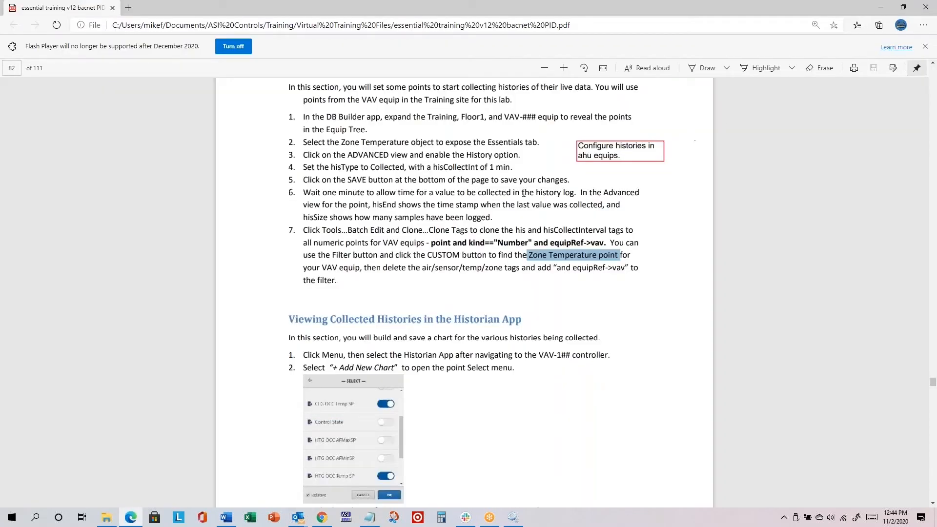
{"action": "left_click_drag", "start_coordinate": [320, 230], "coordinate": [476, 227]}
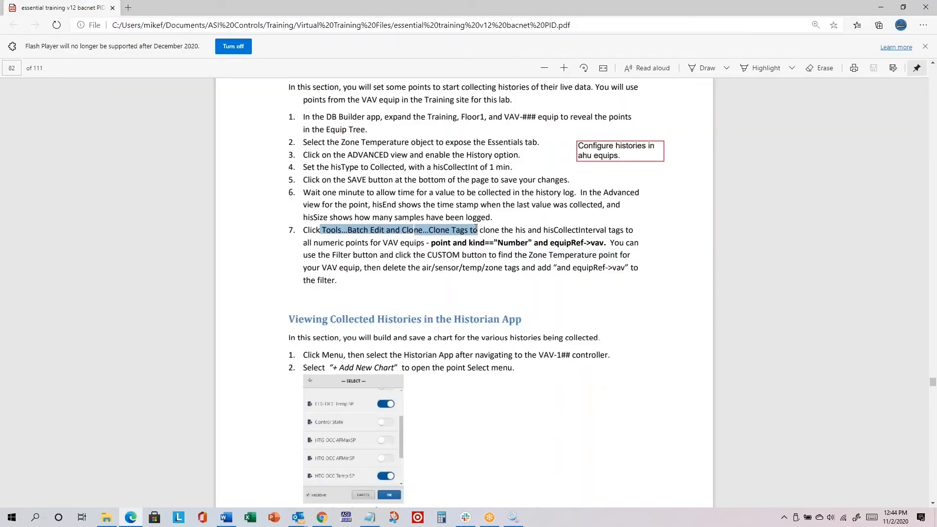
{"action": "key", "text": "alt+Tab"}
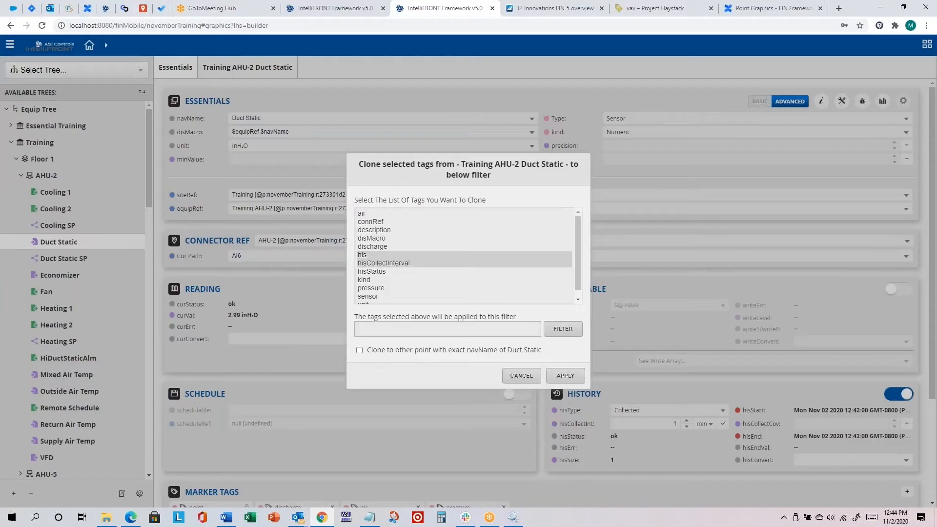
{"action": "left_click", "coordinate": [522, 381]}
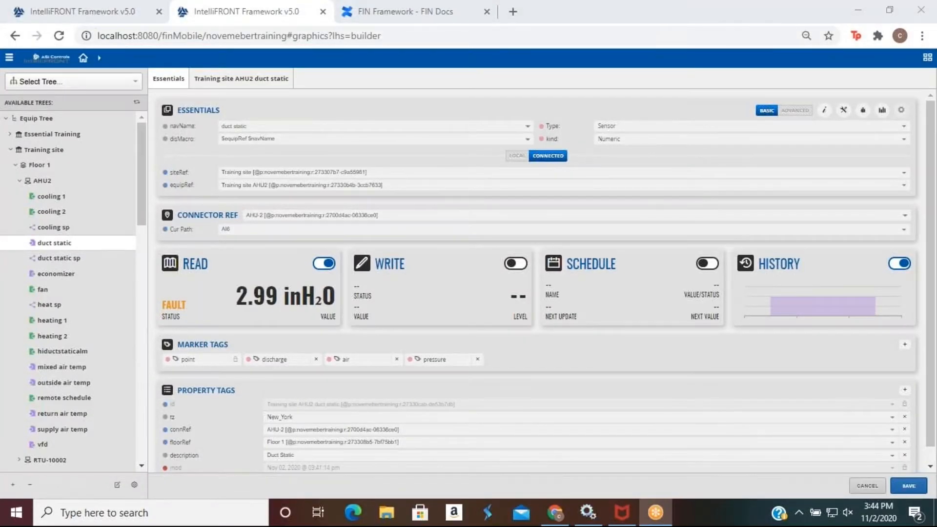
Show the advanced view of Training site AHU2's duct static point, select his and hisCollectInterval in Clone Tags, and apply.
{"action": "left_click", "coordinate": [801, 116]}
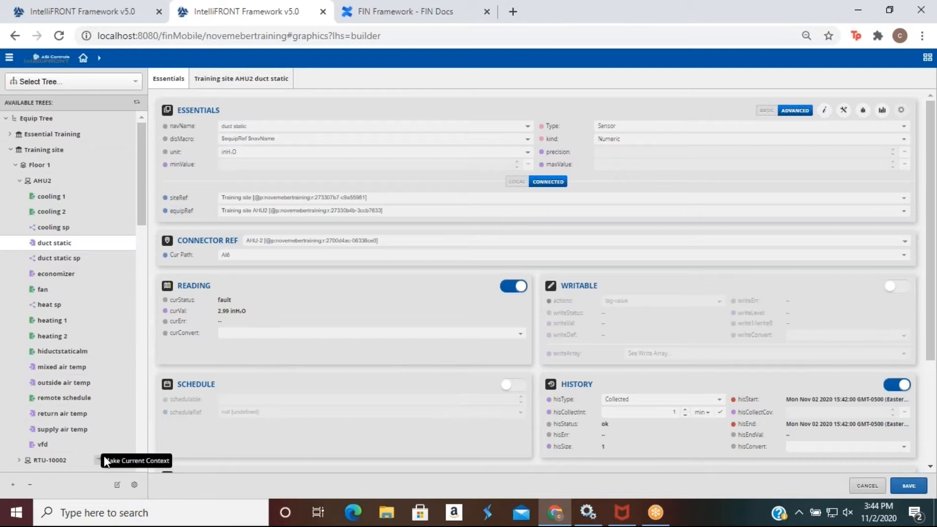
{"action": "left_click", "coordinate": [134, 486]}
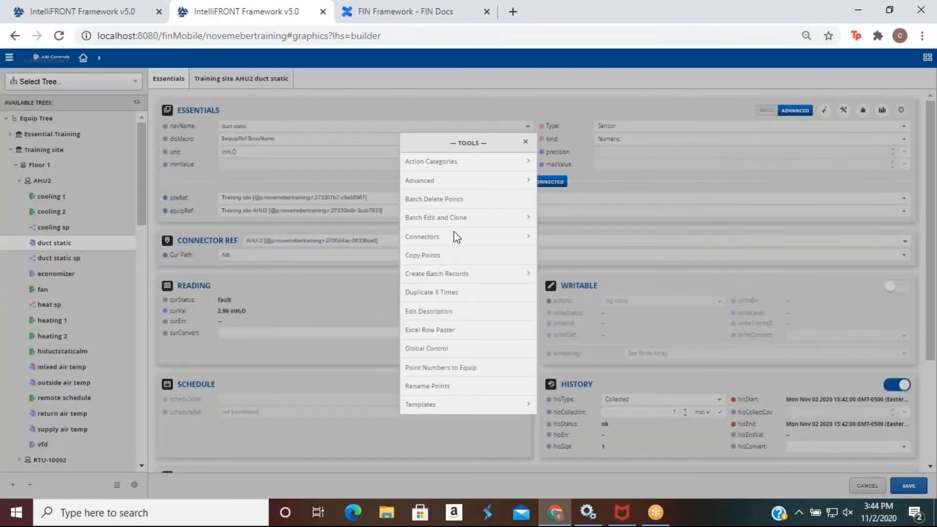
{"action": "left_click", "coordinate": [454, 218]}
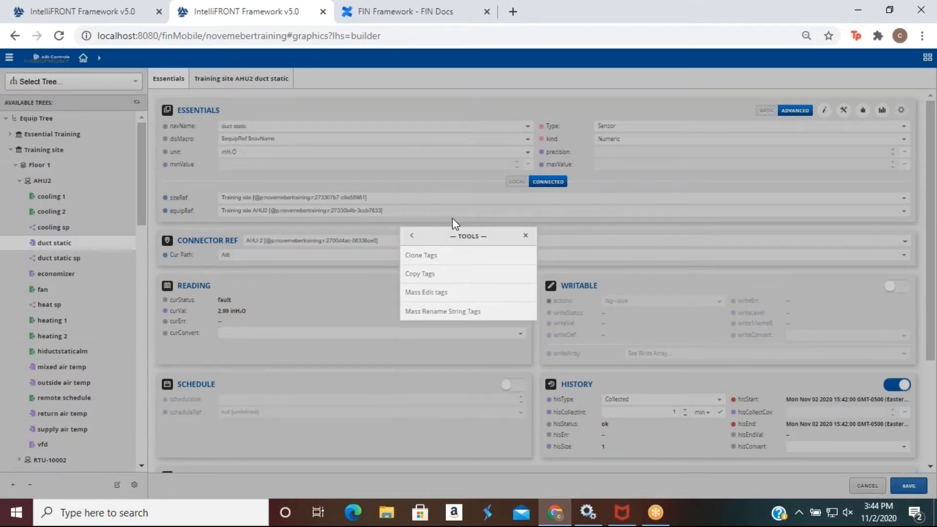
{"action": "left_click", "coordinate": [453, 255]}
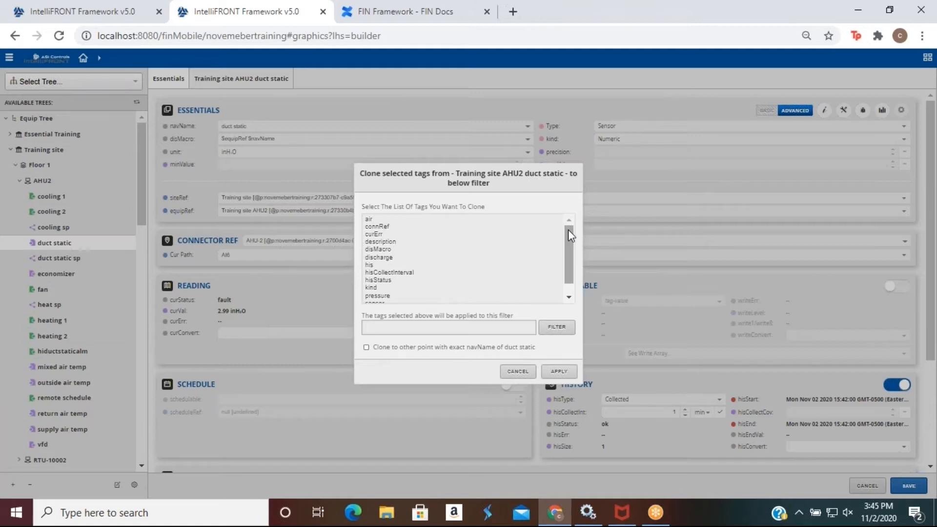
{"action": "left_click", "coordinate": [367, 265]}
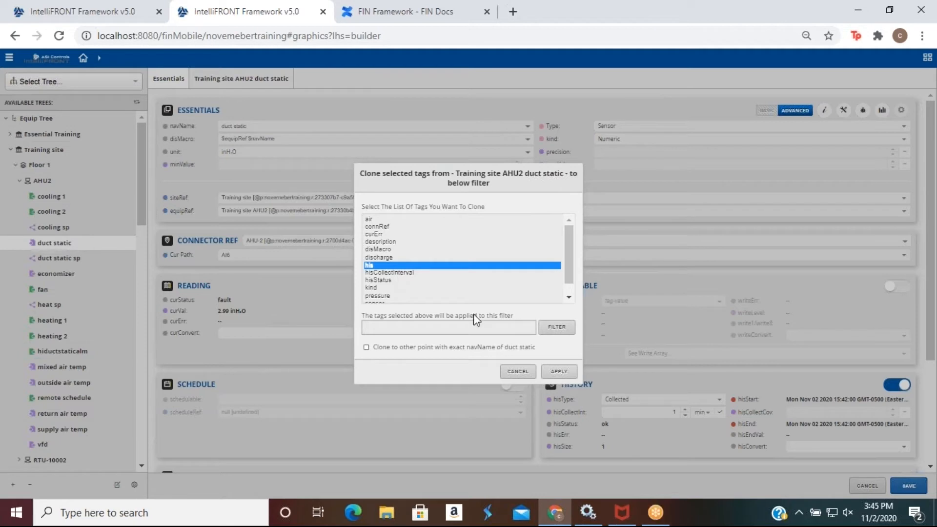
{"action": "left_click", "coordinate": [417, 272], "text": "ctrl"}
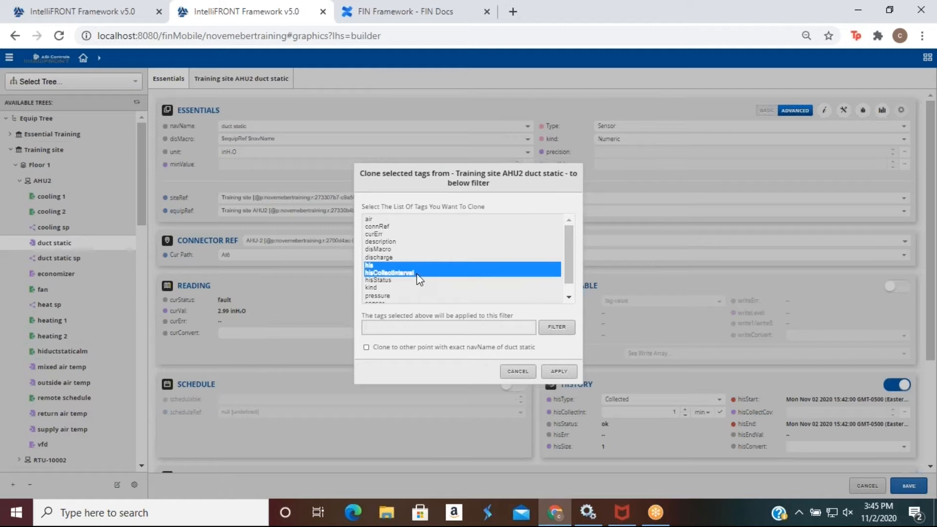
{"action": "left_click", "coordinate": [559, 371]}
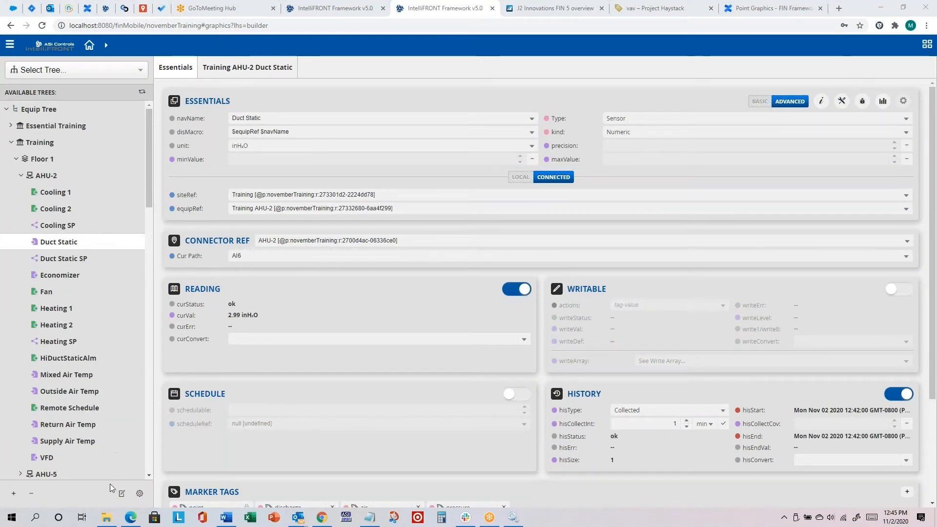
Open Clone Tags for Training AHU-2's Duct Static point and select the his and hisCollectInterval tags.
{"action": "left_click", "coordinate": [140, 494]}
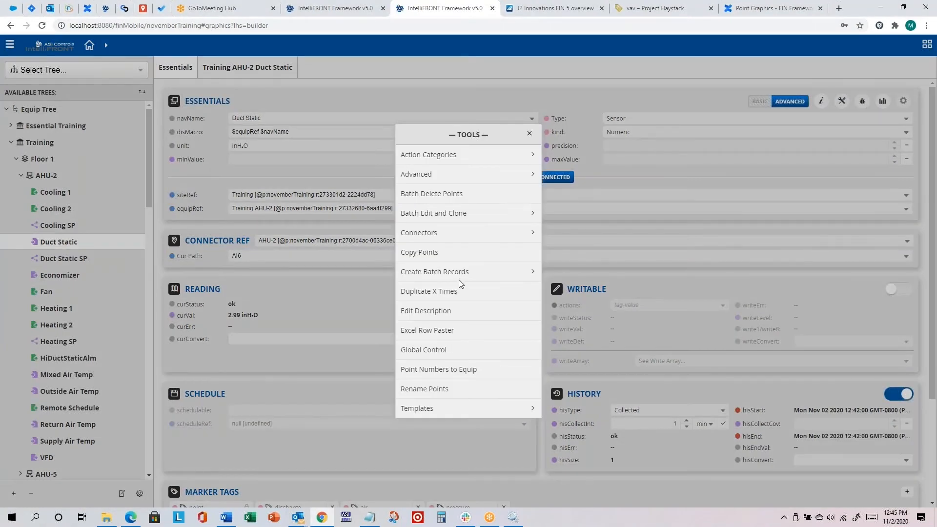
{"action": "left_click", "coordinate": [438, 213]}
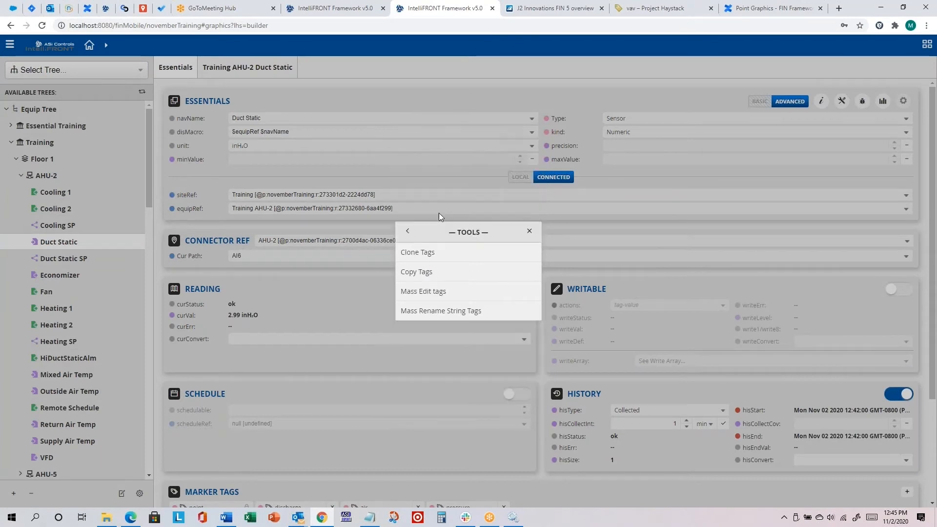
{"action": "left_click", "coordinate": [428, 252]}
{"action": "left_click", "coordinate": [376, 255]}
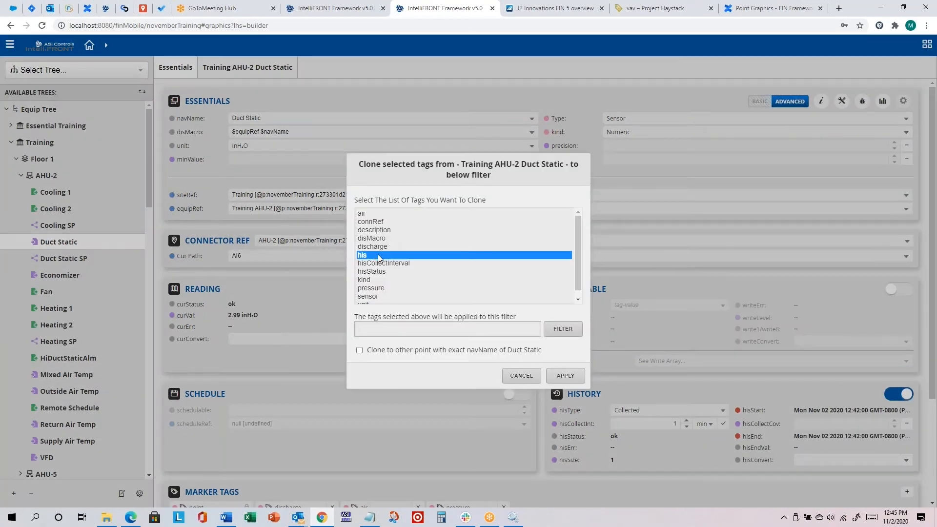
{"action": "left_click", "coordinate": [387, 263], "text": "ctrl"}
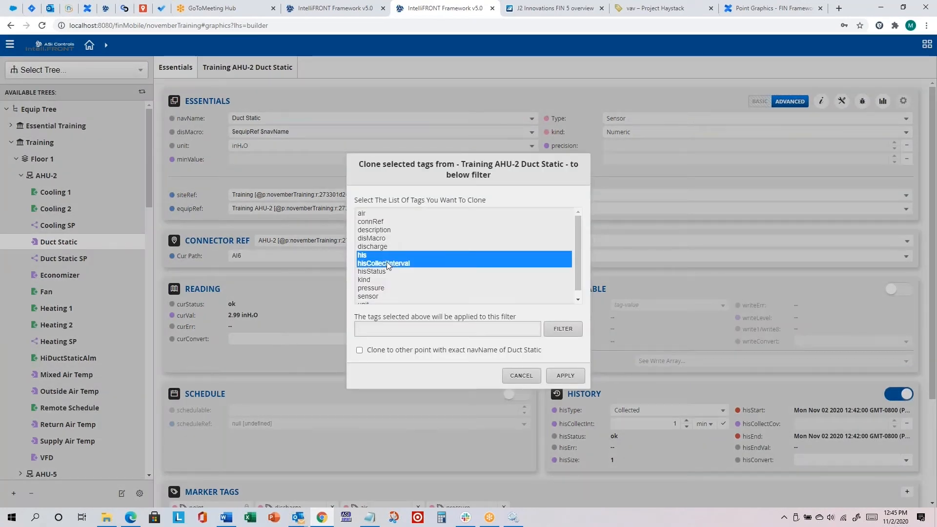
Create a custom clone filter based on the Training AHU-2 Duct Static point in the Equip Tree.
{"action": "left_click", "coordinate": [562, 329]}
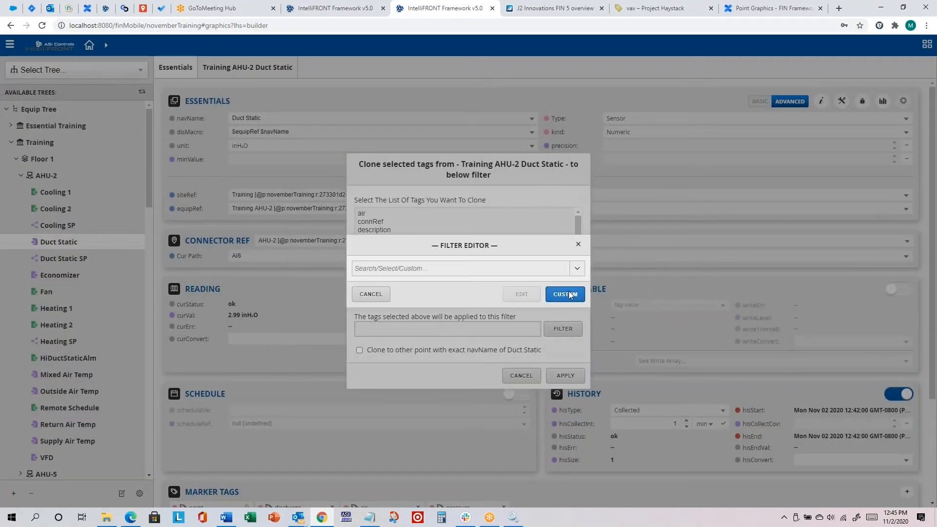
{"action": "left_click", "coordinate": [567, 293]}
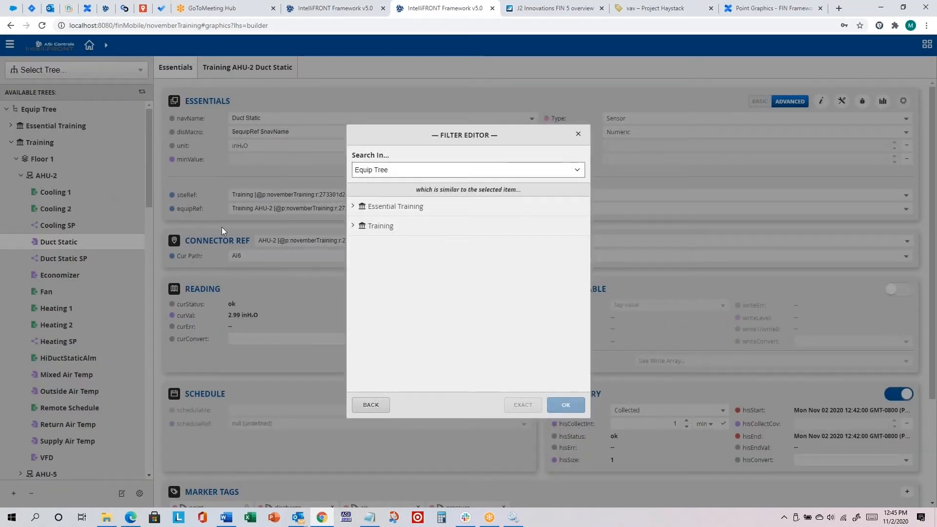
{"action": "left_click", "coordinate": [354, 226]}
{"action": "left_click", "coordinate": [358, 246]}
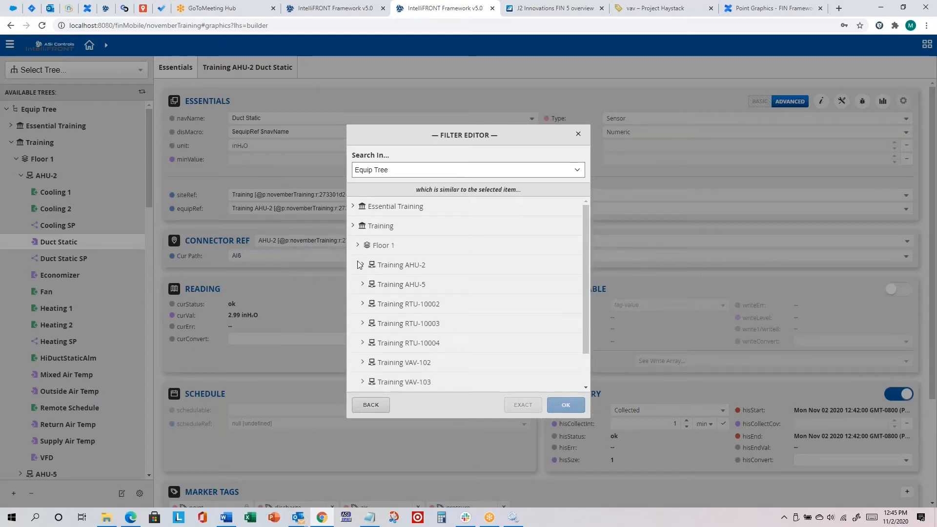
{"action": "left_click", "coordinate": [363, 266]}
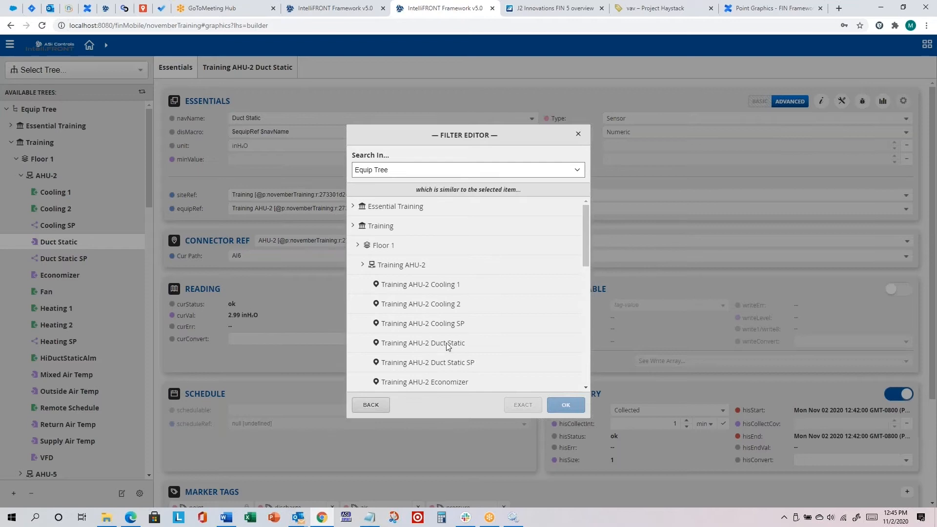
{"action": "left_click", "coordinate": [448, 343]}
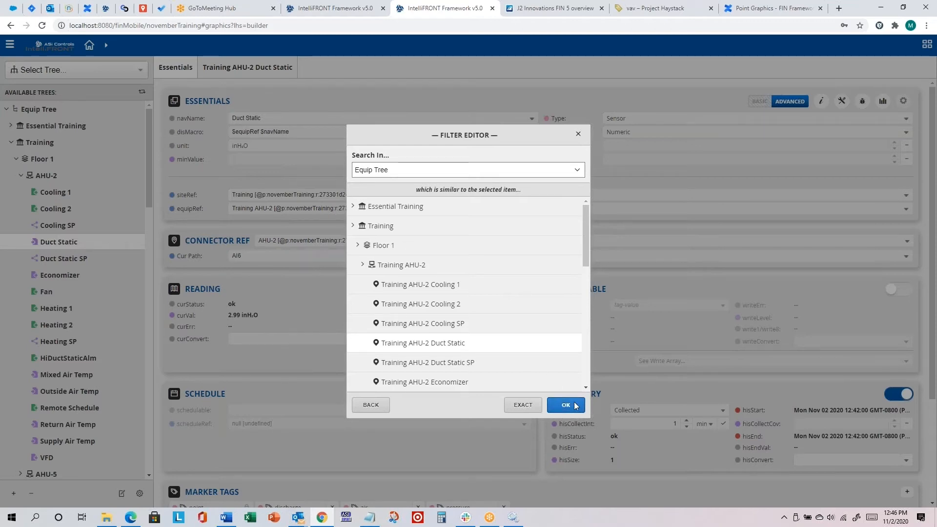
{"action": "key", "text": "alt+Tab"}
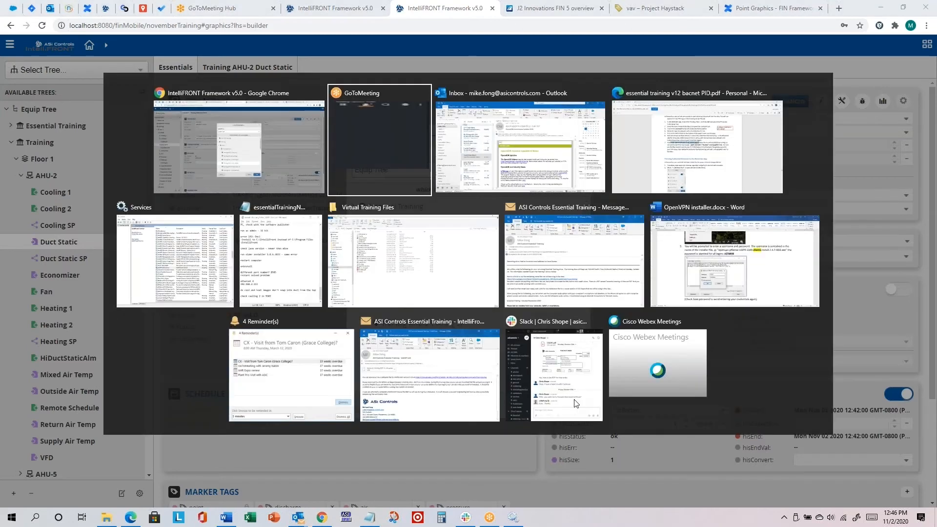
{"action": "left_click", "coordinate": [245, 174]}
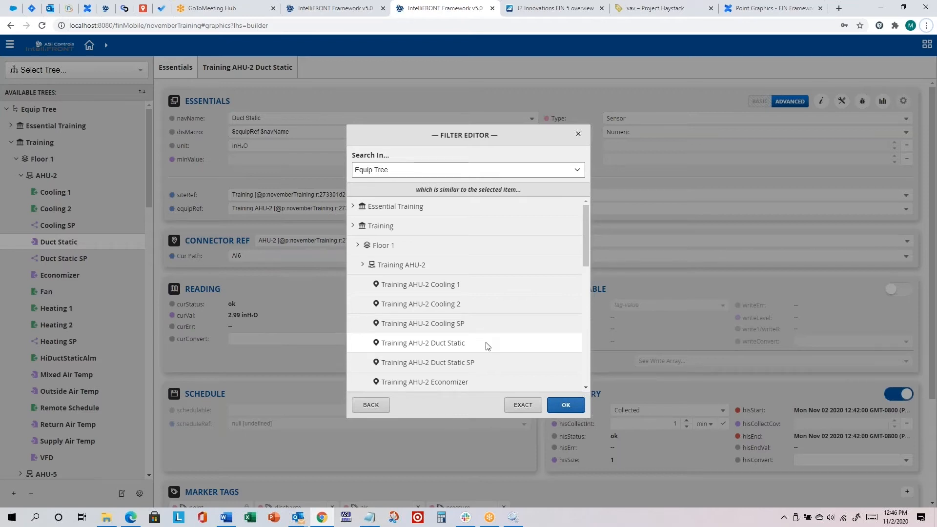
{"action": "left_click", "coordinate": [567, 405]}
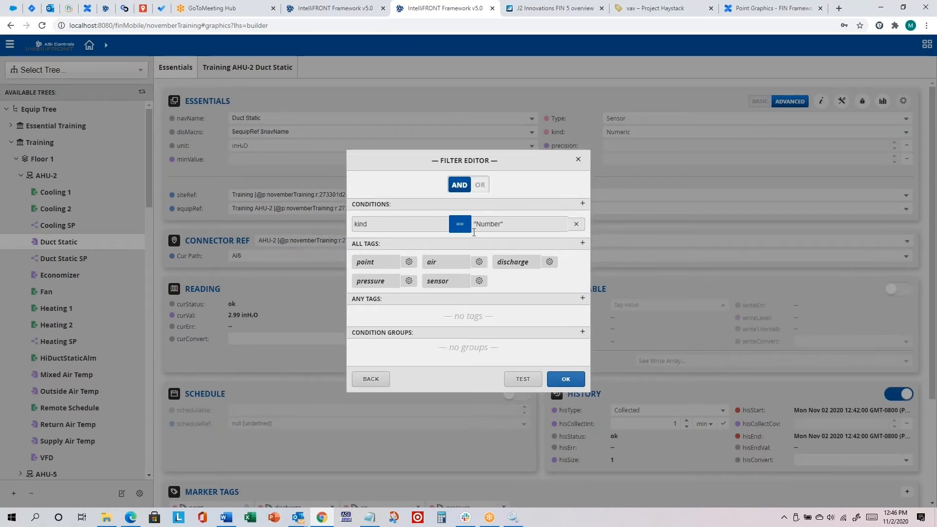
Delete the air, discharge, pressure and sensor tags from the filter, keeping point and kind == "Number", and test it.
{"action": "left_click", "coordinate": [481, 261]}
{"action": "left_click", "coordinate": [469, 279]}
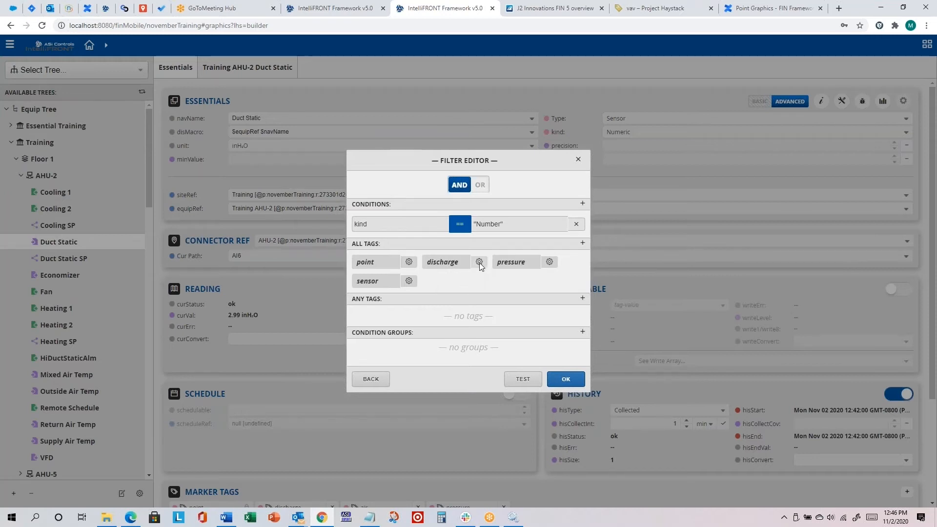
{"action": "left_click", "coordinate": [480, 262]}
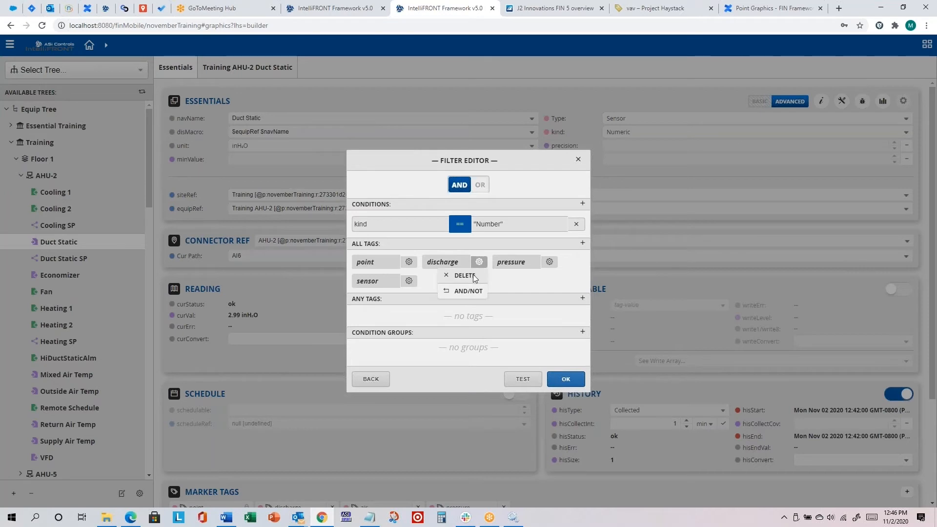
{"action": "left_click", "coordinate": [473, 274]}
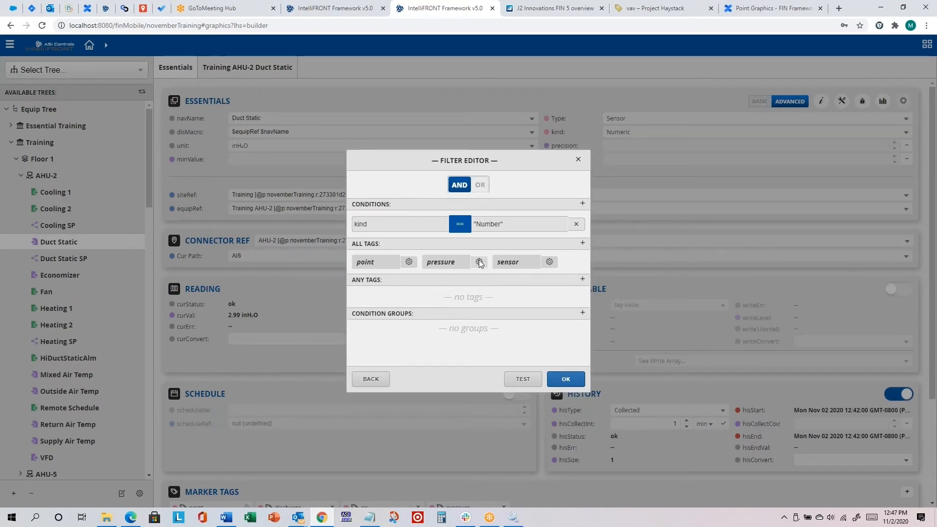
{"action": "left_click", "coordinate": [479, 262]}
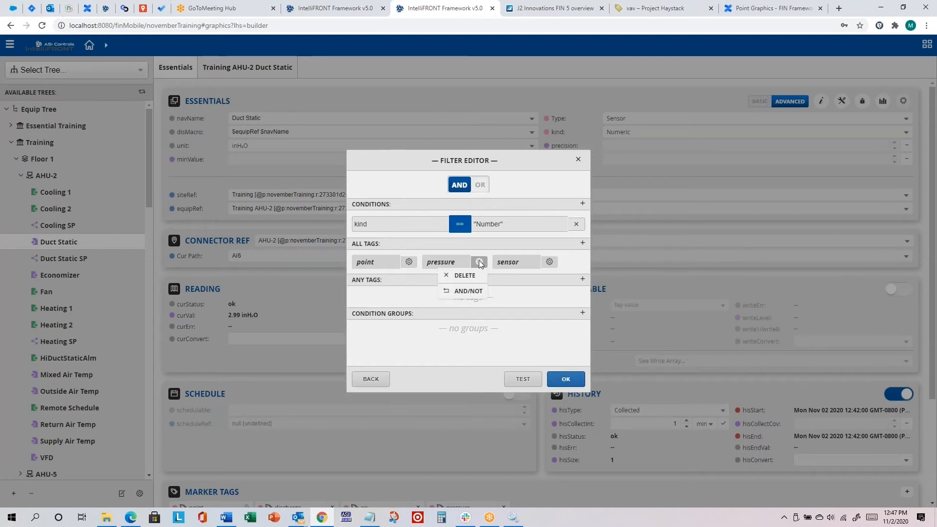
{"action": "left_click", "coordinate": [470, 274]}
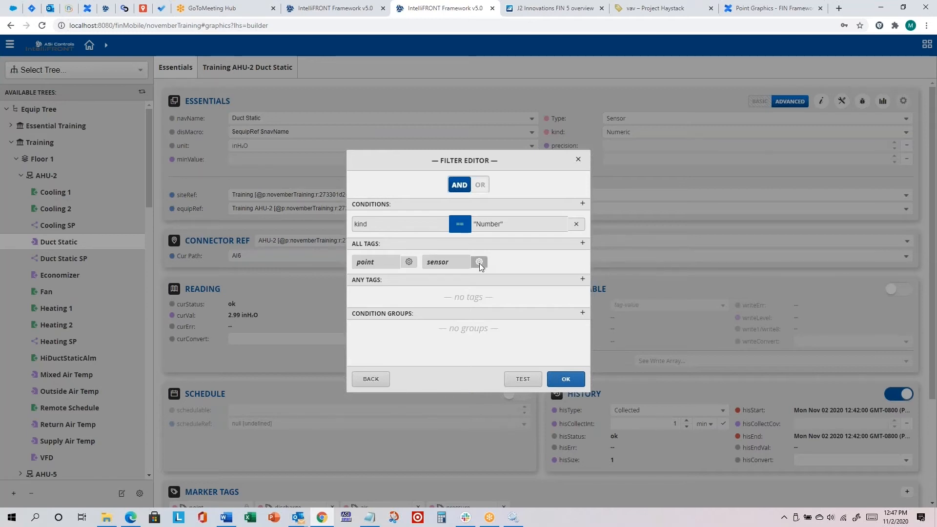
{"action": "left_click", "coordinate": [480, 262]}
{"action": "left_click", "coordinate": [481, 274]}
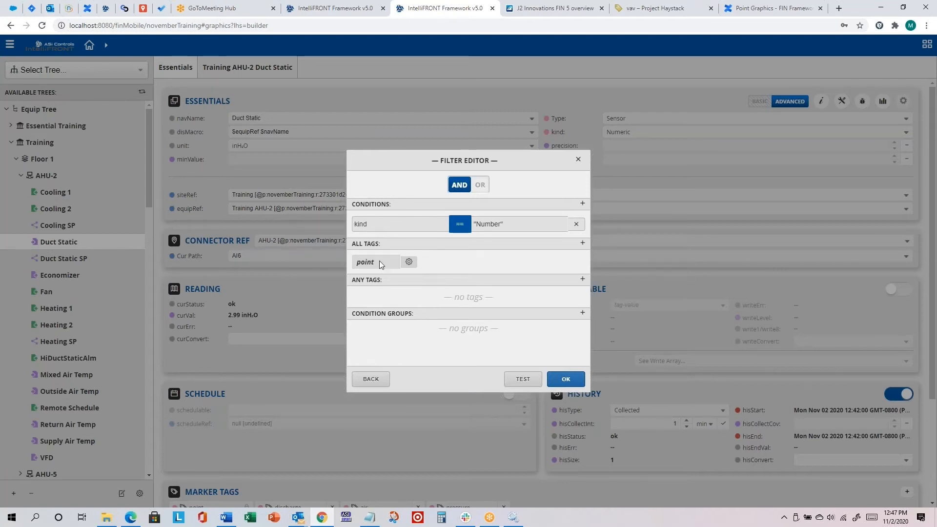
{"action": "left_click", "coordinate": [522, 383]}
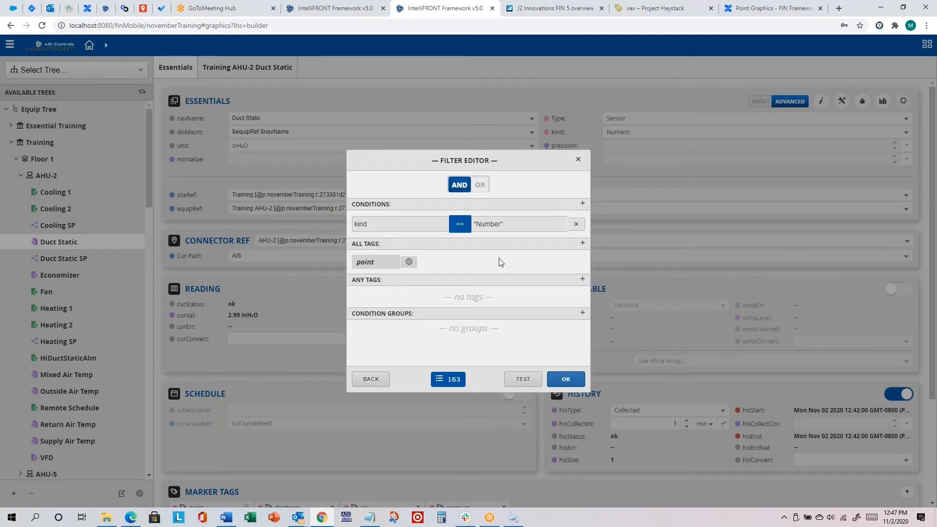
Switch to the lab guide PDF, highlight the equipRef->vav part of instruction 7's filter, and return to IntelliFRONT.
{"action": "key", "text": "alt+Tab"}
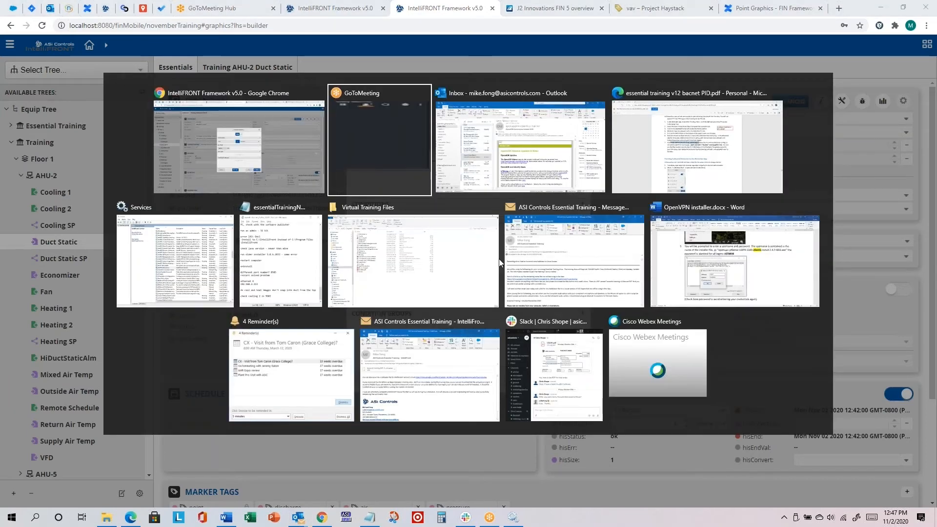
{"action": "left_click", "coordinate": [701, 169]}
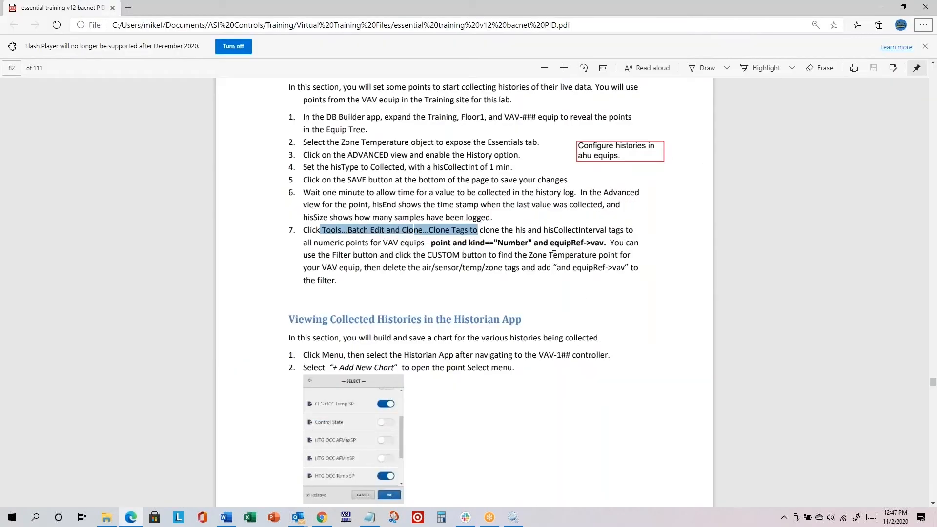
{"action": "left_click_drag", "start_coordinate": [549, 242], "coordinate": [604, 242]}
{"action": "key", "text": "alt+Tab"}
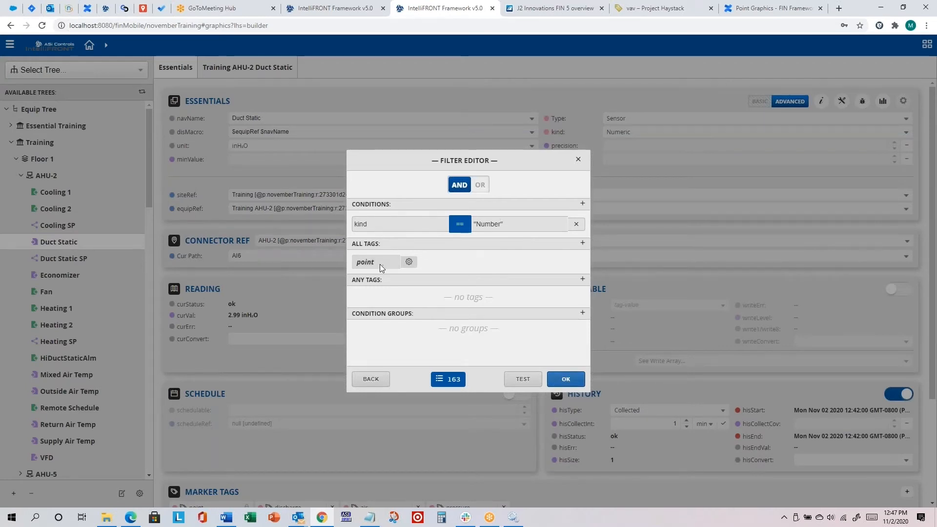
Append "and equipRef->ahu" to the filter expression, update it, and test the filter.
{"action": "left_click", "coordinate": [567, 379]}
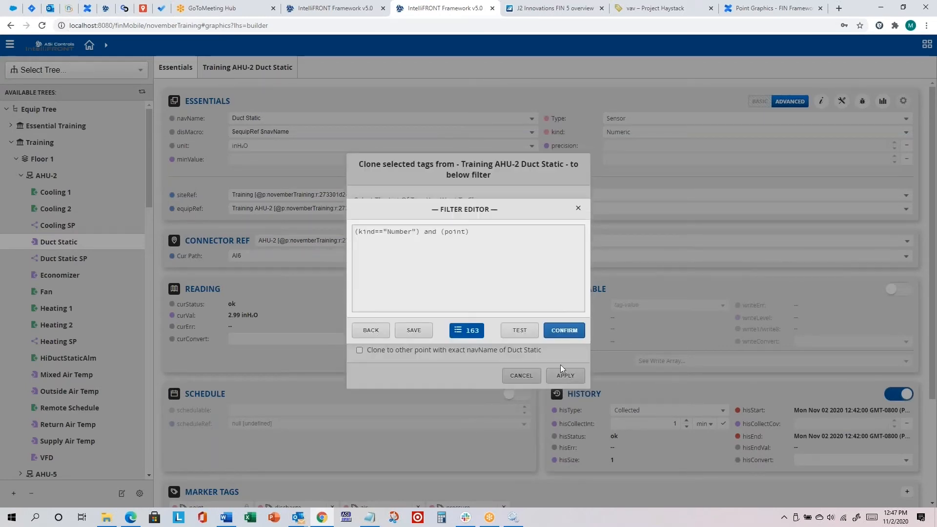
{"action": "left_click", "coordinate": [504, 232]}
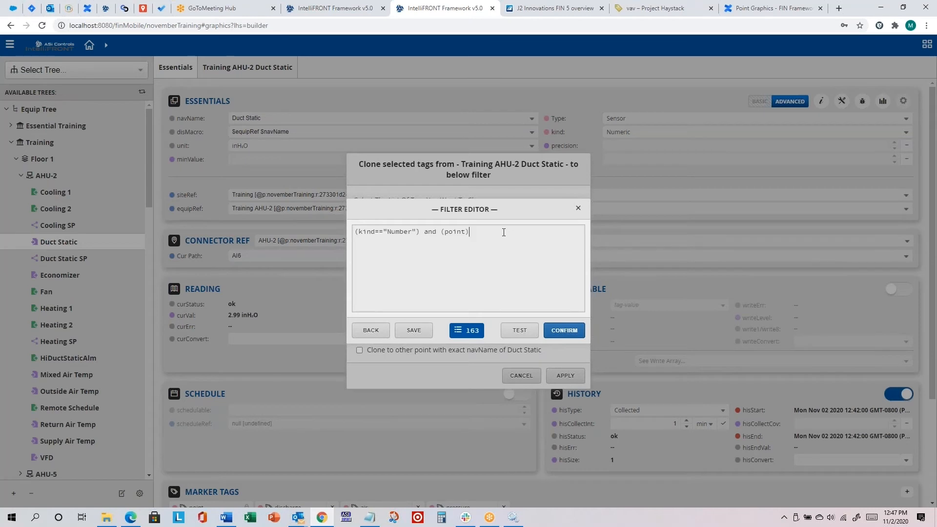
{"action": "type", "text": "and "}
{"action": "type", "text": "eq"}
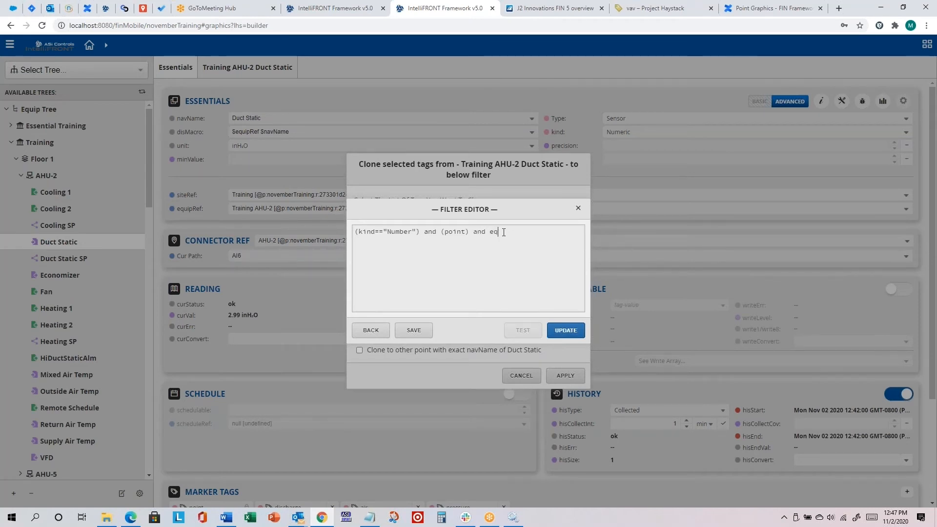
{"action": "type", "text": "uipRef->ahu"}
{"action": "left_click", "coordinate": [565, 331]}
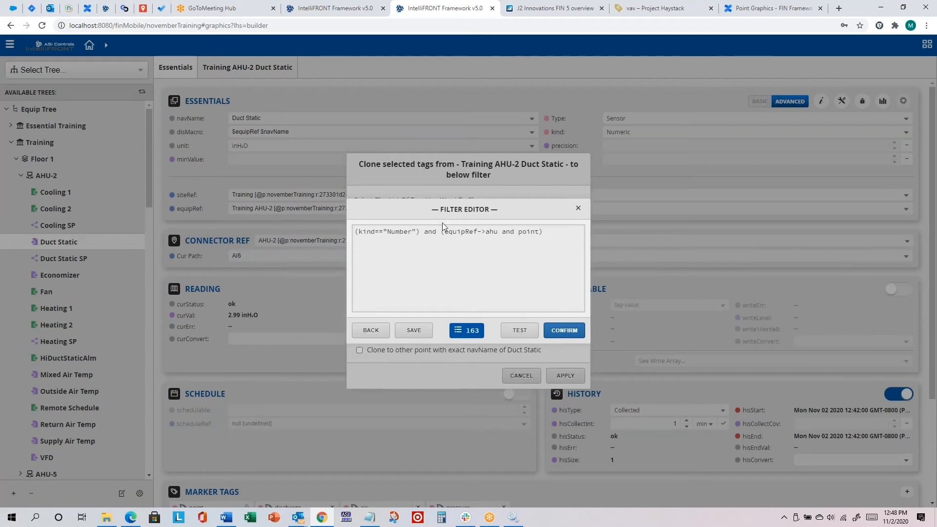
{"action": "left_click", "coordinate": [520, 331]}
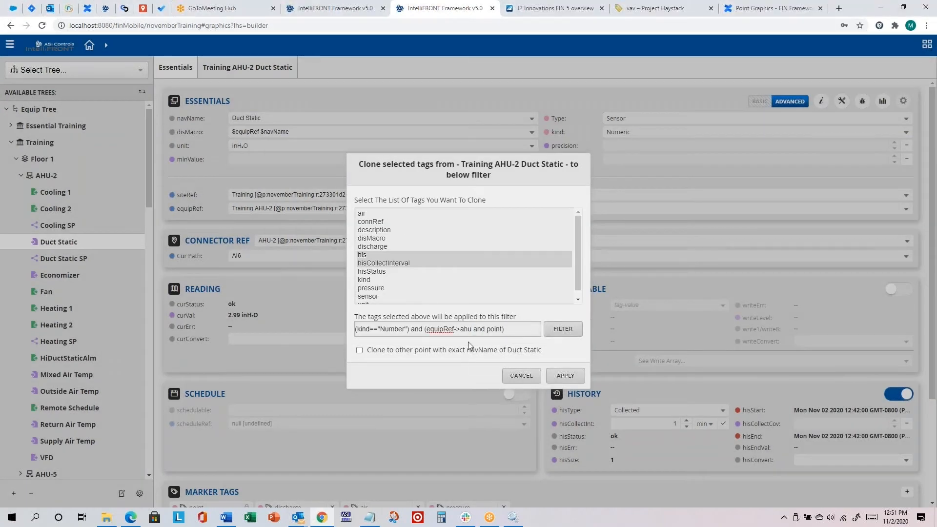
Test the filter (kind=="Number") and (equipRef->ahu and point) again, confirm it, and apply the cloning of the his and hisCollectInterval tags.
{"action": "left_click", "coordinate": [561, 327]}
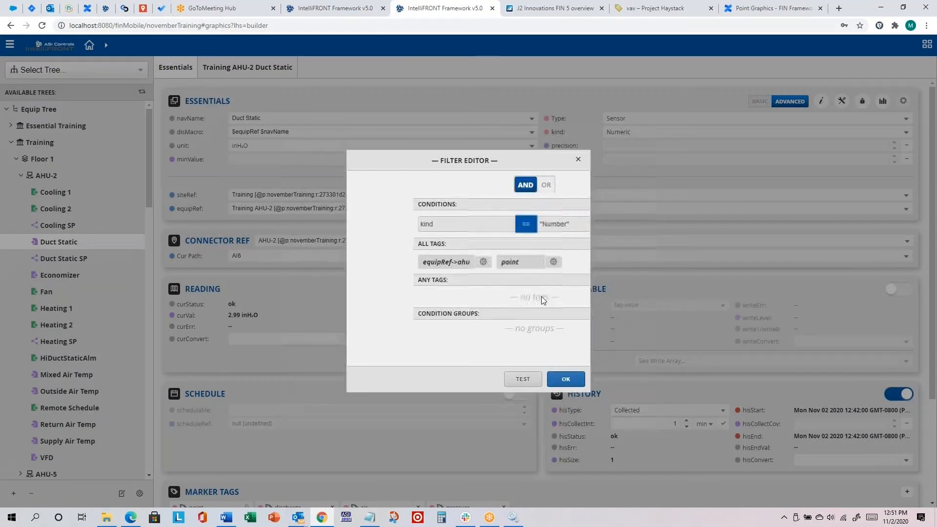
{"action": "left_click", "coordinate": [563, 379]}
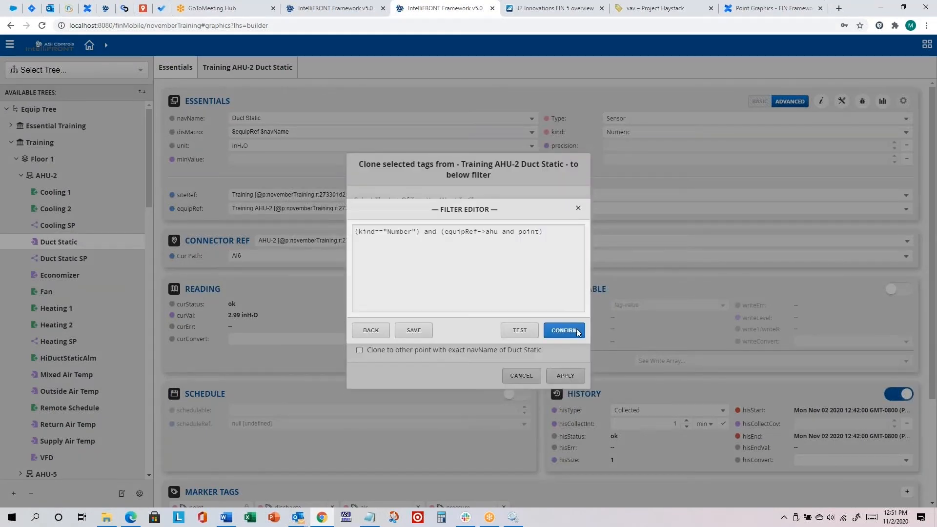
{"action": "left_click", "coordinate": [518, 331]}
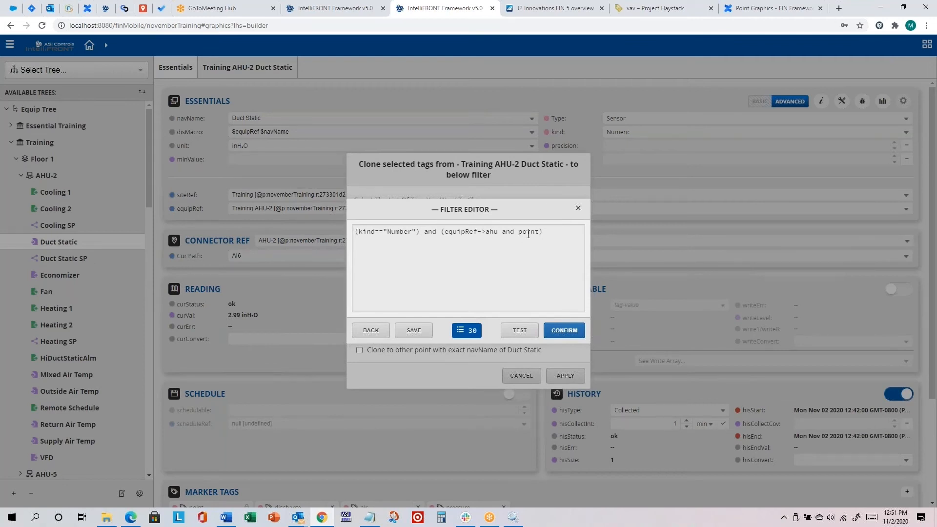
{"action": "left_click", "coordinate": [578, 336]}
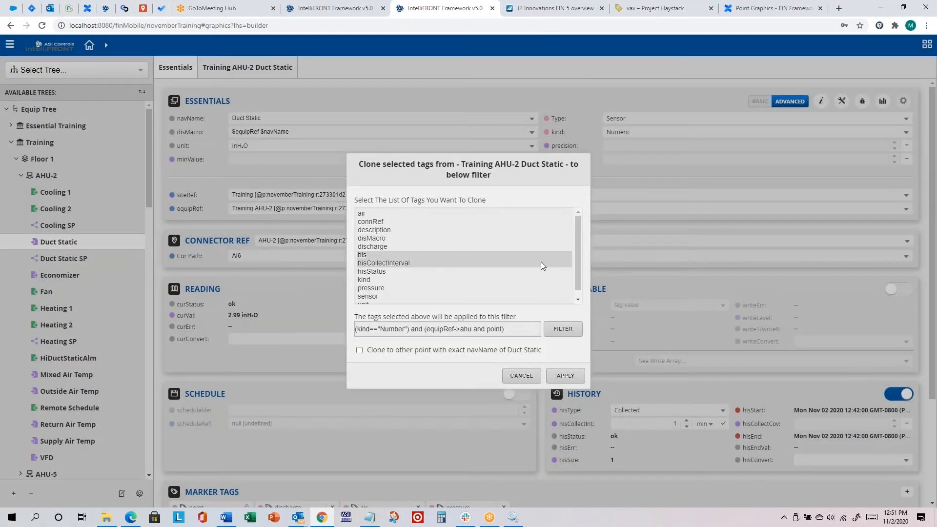
{"action": "left_click_drag", "start_coordinate": [503, 328], "coordinate": [309, 323]}
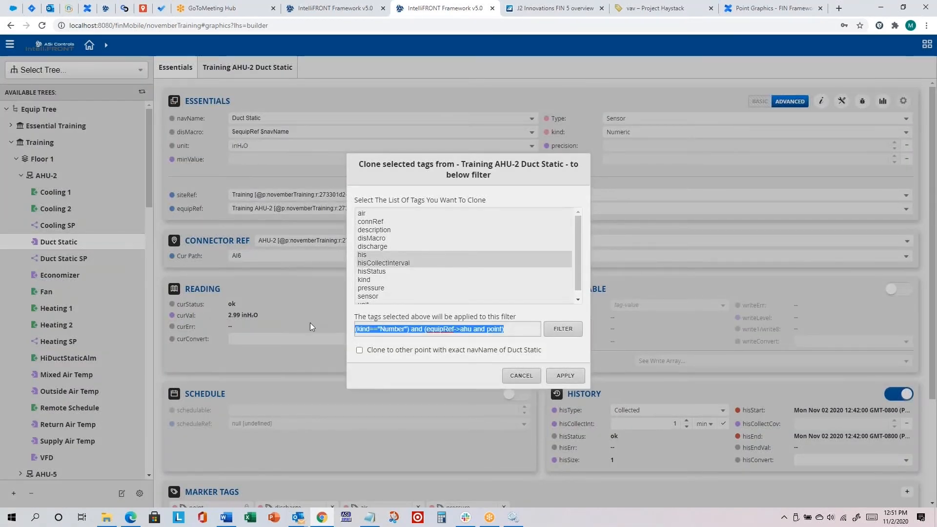
{"action": "left_click", "coordinate": [567, 374]}
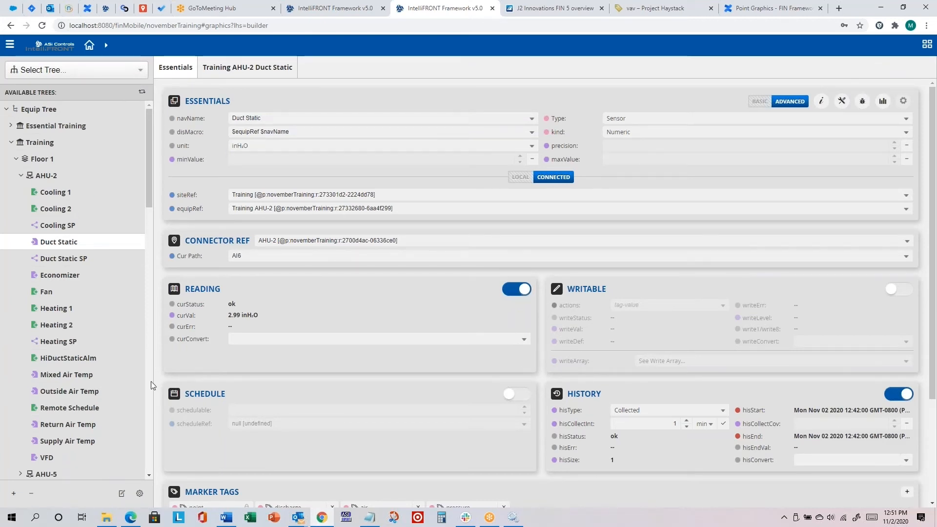
Examine the history settings of AHU-3's Return Air Temp point on Floor 2 to check the cloned tags.
{"action": "left_click", "coordinate": [29, 178]}
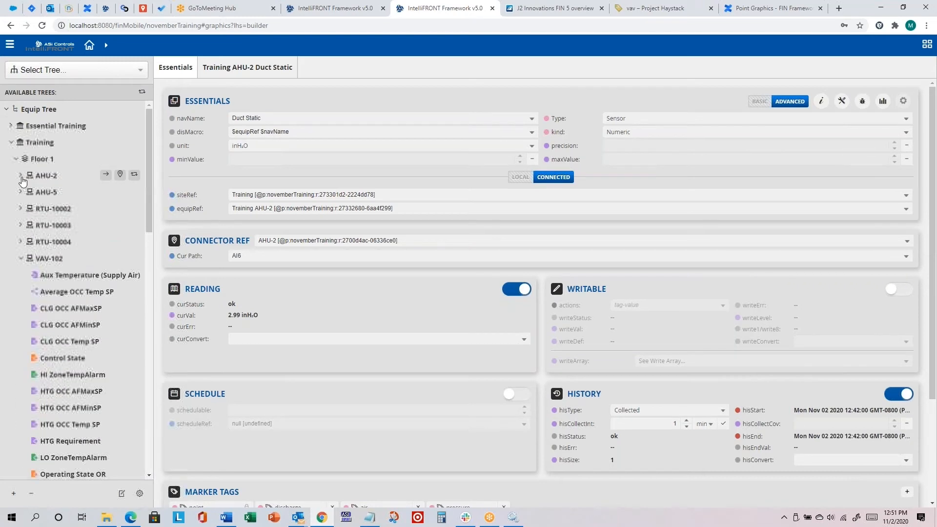
{"action": "left_click", "coordinate": [16, 159]}
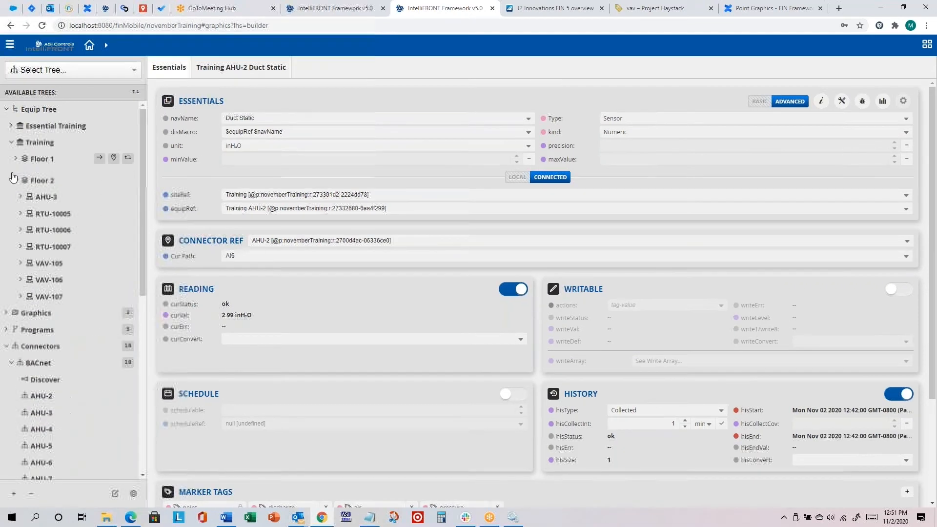
{"action": "left_click", "coordinate": [20, 193]}
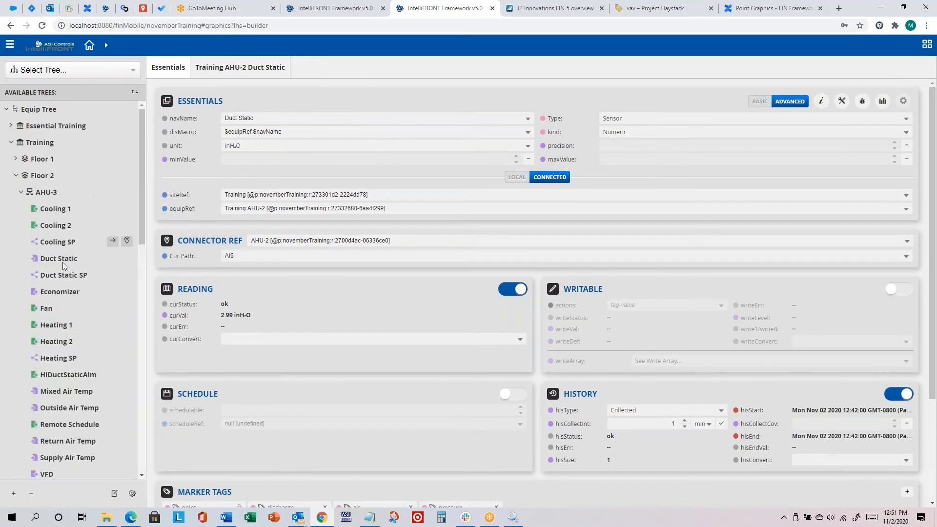
{"action": "left_click", "coordinate": [69, 442]}
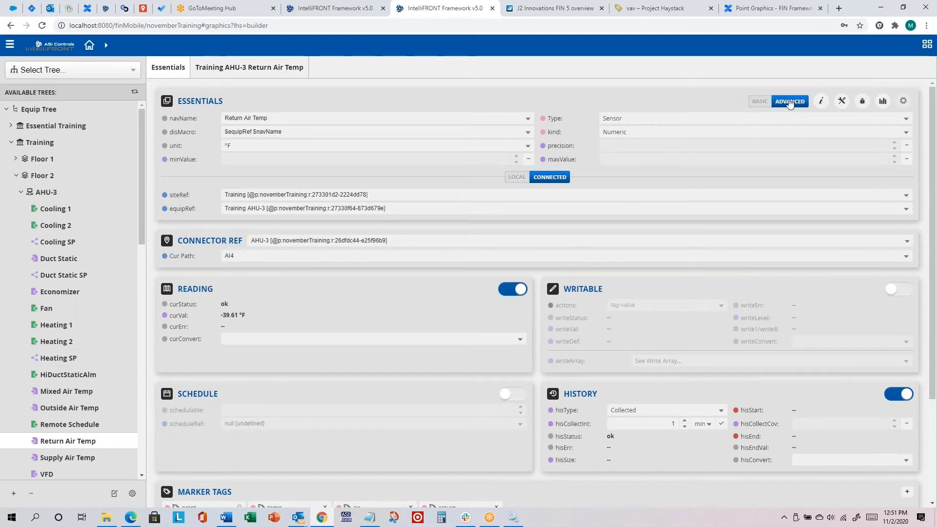
{"action": "scroll", "coordinate": [592, 396], "scroll_direction": "down", "scroll_amount": 2}
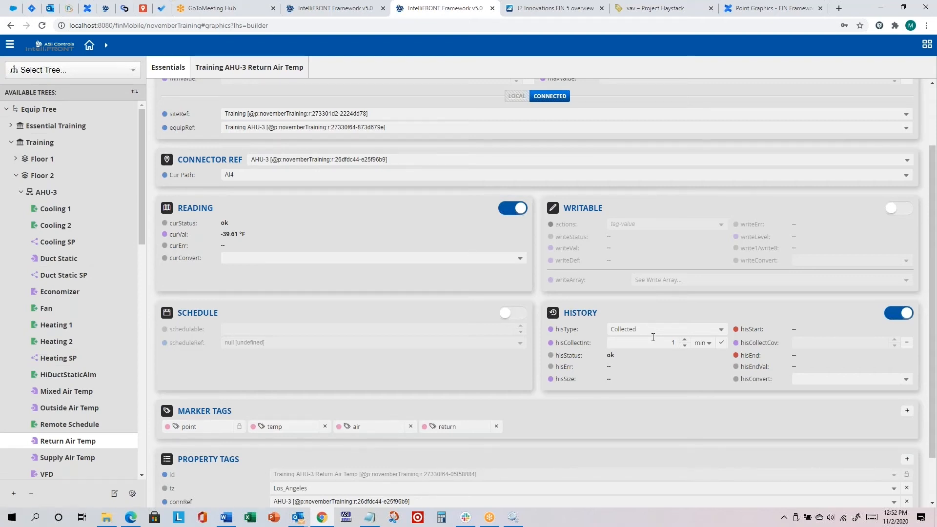
Switch to the lab guide PDF and highlight the heading "Viewing Collected Histories in the Historian App".
{"action": "key", "text": "alt+Tab"}
{"action": "key", "text": "alt+Tab"}
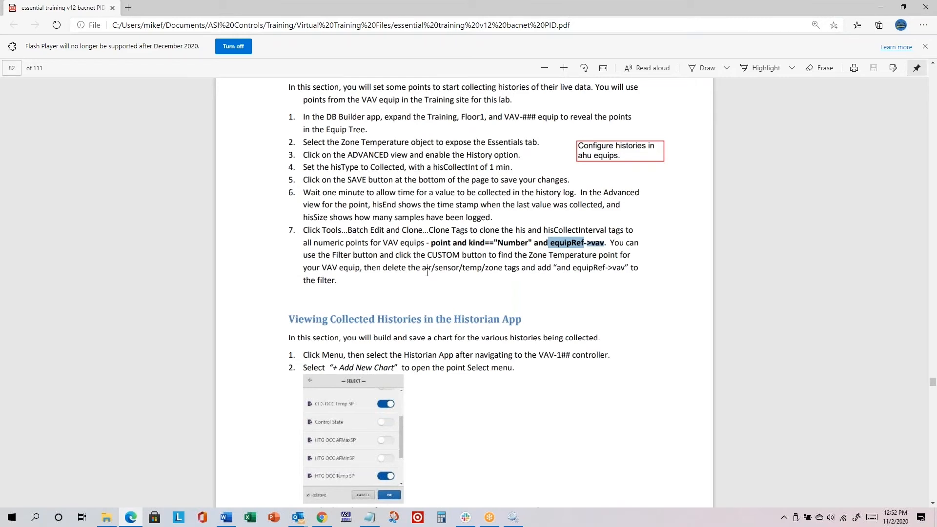
{"action": "scroll", "coordinate": [488, 244], "scroll_direction": "down", "scroll_amount": 3}
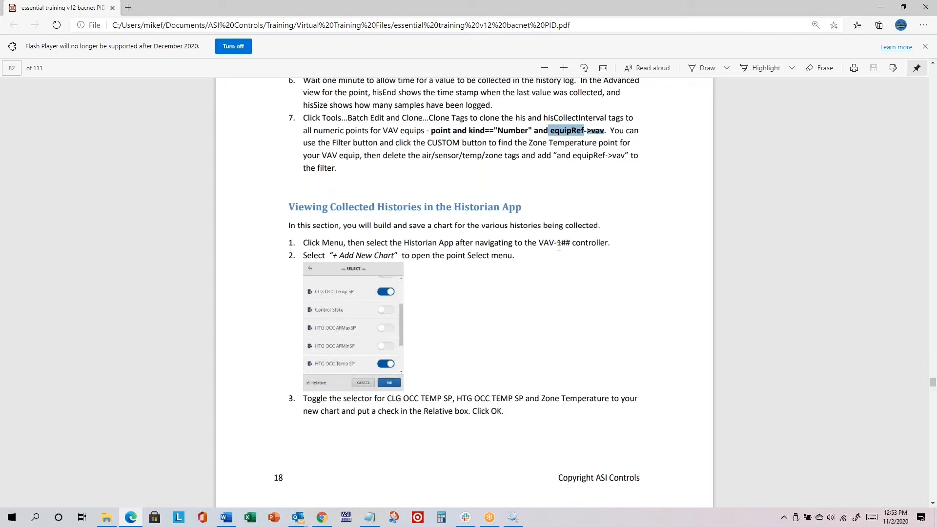
{"action": "scroll", "coordinate": [561, 243], "scroll_direction": "down", "scroll_amount": 1}
{"action": "scroll", "coordinate": [537, 273], "scroll_direction": "up", "scroll_amount": 1}
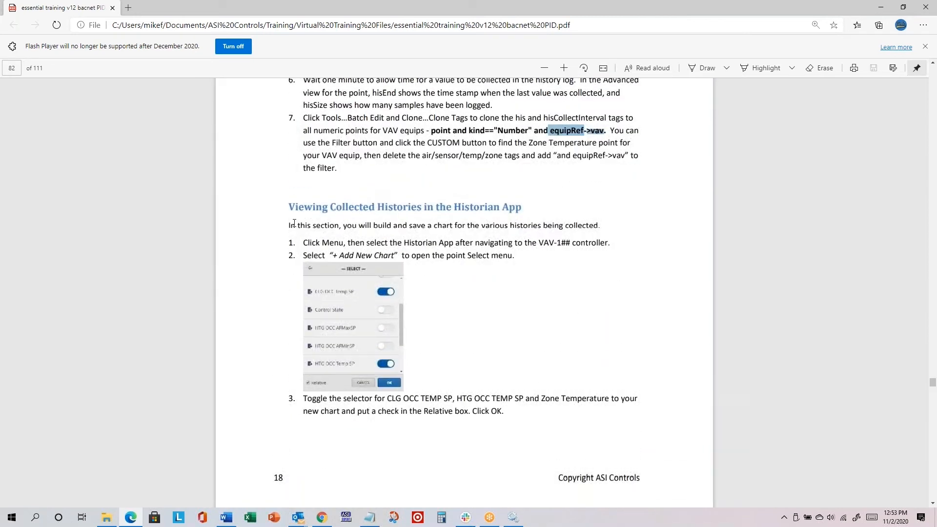
{"action": "left_click_drag", "start_coordinate": [286, 205], "coordinate": [521, 206]}
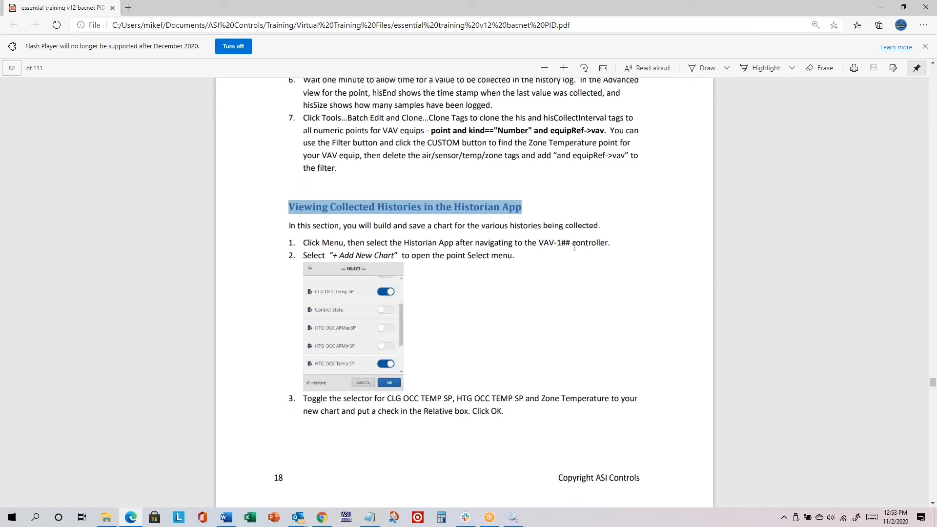
Return to IntelliFRONT and set the navigation context to VAV-102 on Floor 1 of the Training site.
{"action": "key", "text": "alt+Tab"}
{"action": "key", "text": "alt+Tab"}
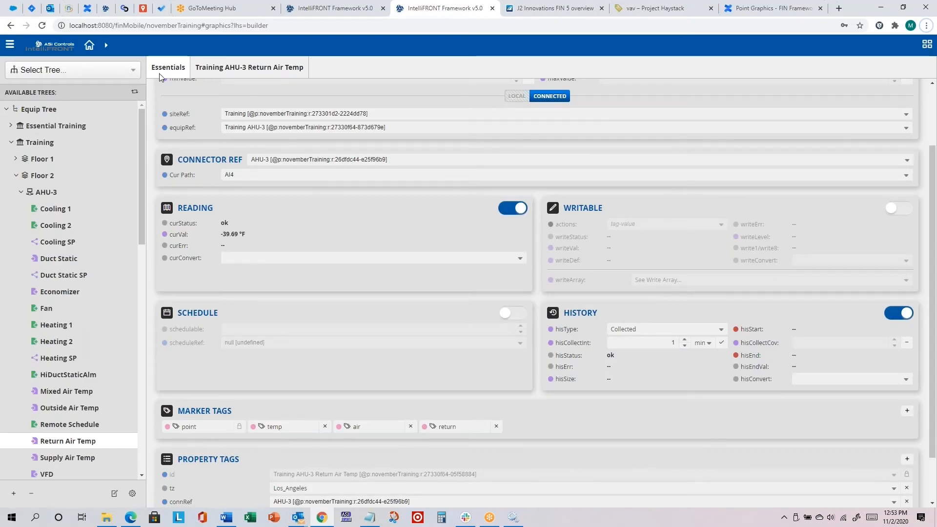
{"action": "left_click", "coordinate": [106, 45]}
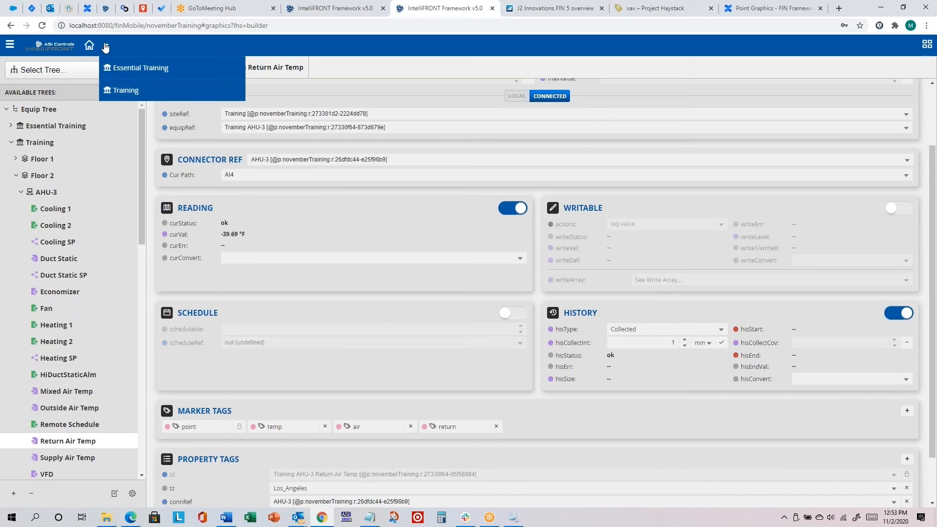
{"action": "left_click", "coordinate": [129, 90]}
{"action": "left_click", "coordinate": [156, 45]}
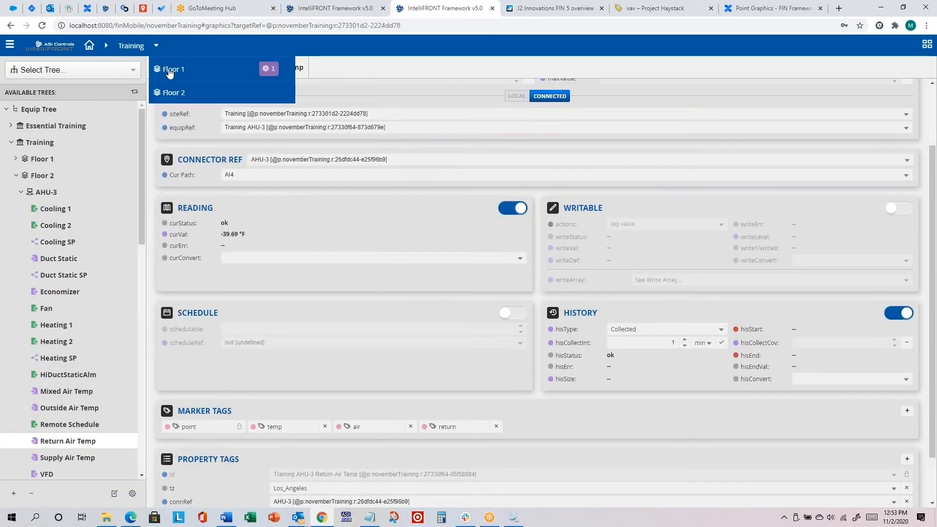
{"action": "left_click", "coordinate": [166, 68]}
{"action": "left_click", "coordinate": [202, 46]}
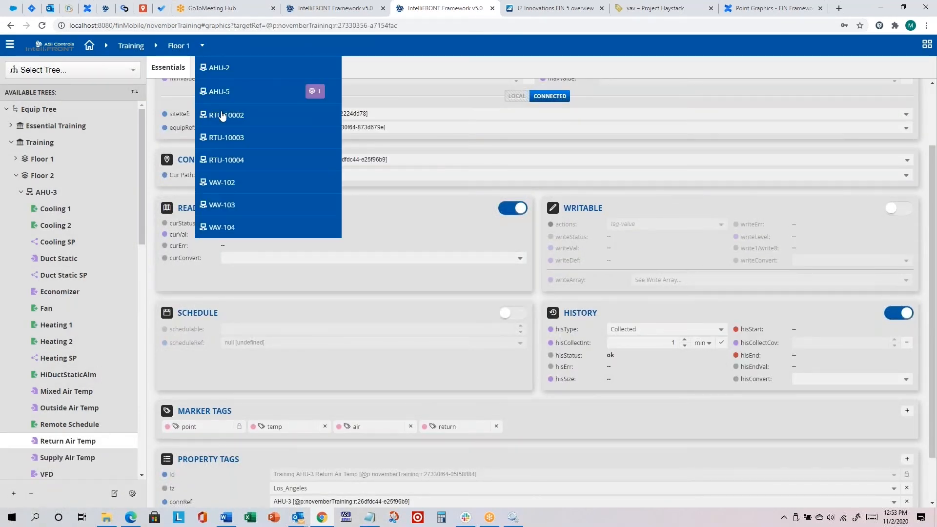
{"action": "left_click", "coordinate": [230, 185]}
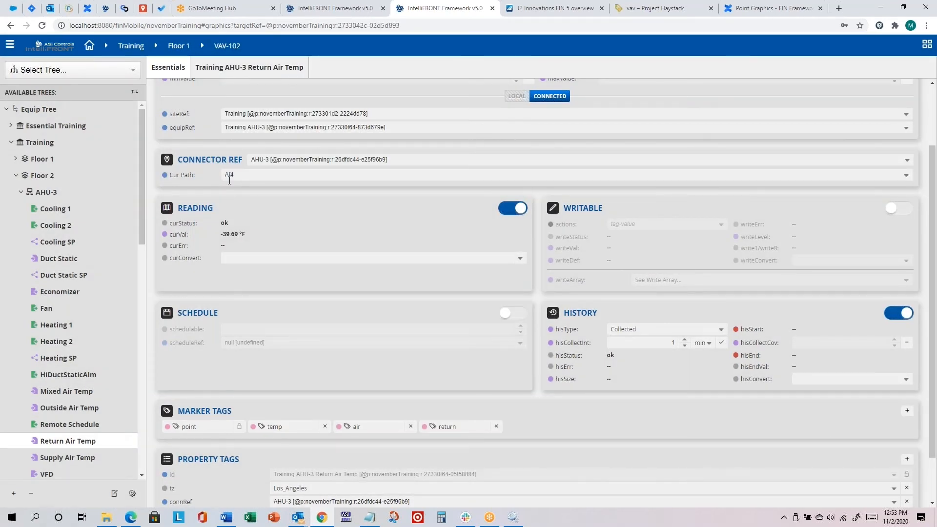
Check the Historian instructions in the lab guide PDF, return to IntelliFRONT, and open the Historian app for VAV-102.
{"action": "key", "text": "alt+Tab"}
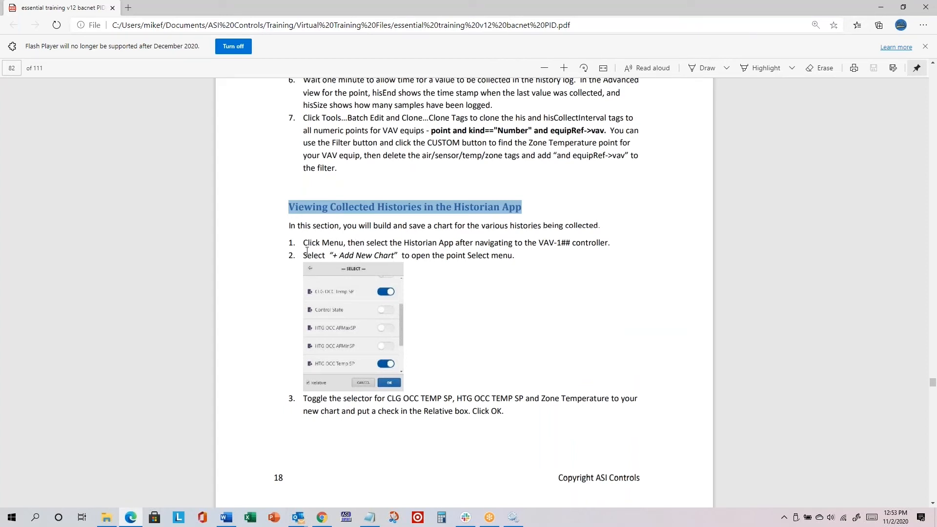
{"action": "key", "text": "alt+Tab"}
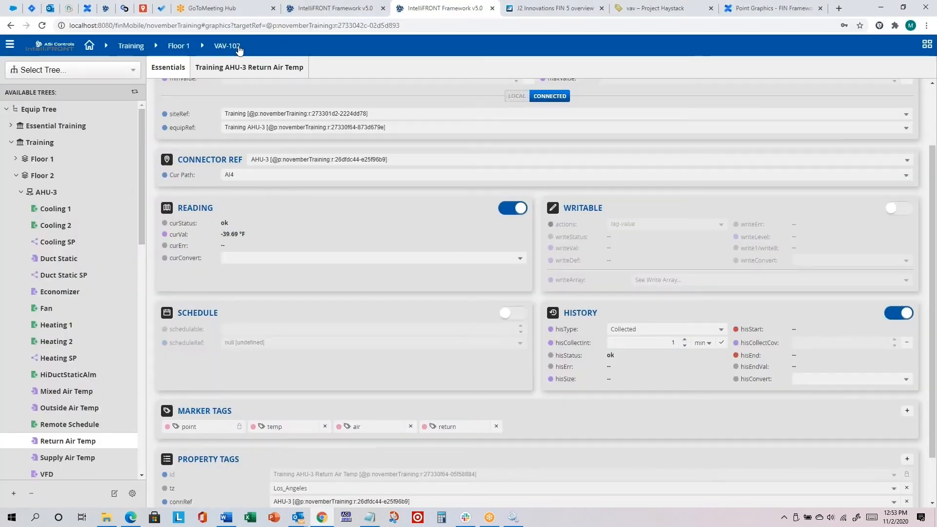
{"action": "left_click", "coordinate": [11, 48]}
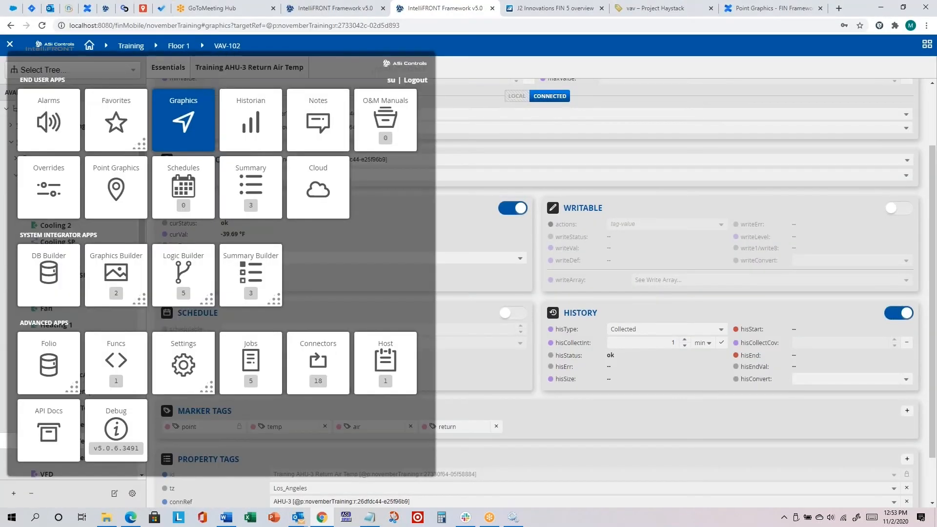
{"action": "left_click", "coordinate": [251, 114]}
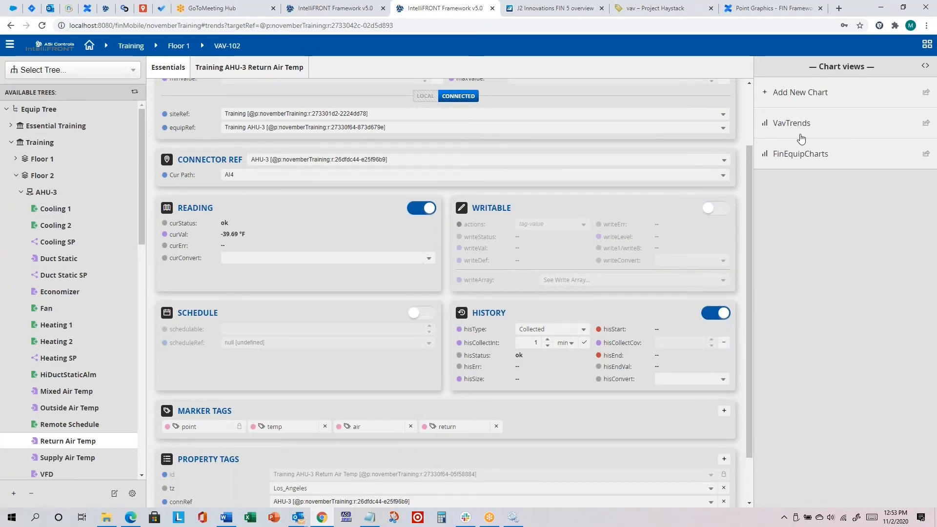
Add a new relative chart with the CLG OCC Temp SP, HTG OCC Temp SP and Zone Temperature points named in the lab guide.
{"action": "left_click", "coordinate": [808, 98]}
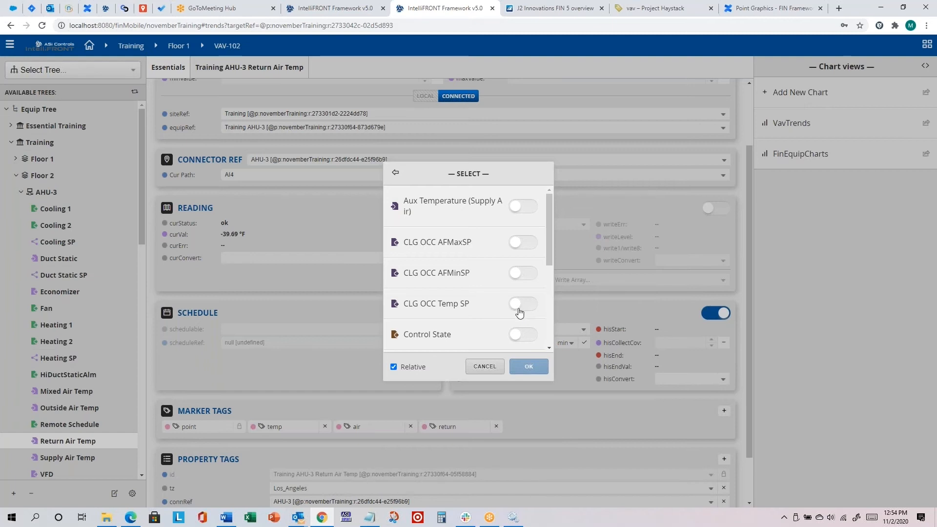
{"action": "key", "text": "alt+Tab"}
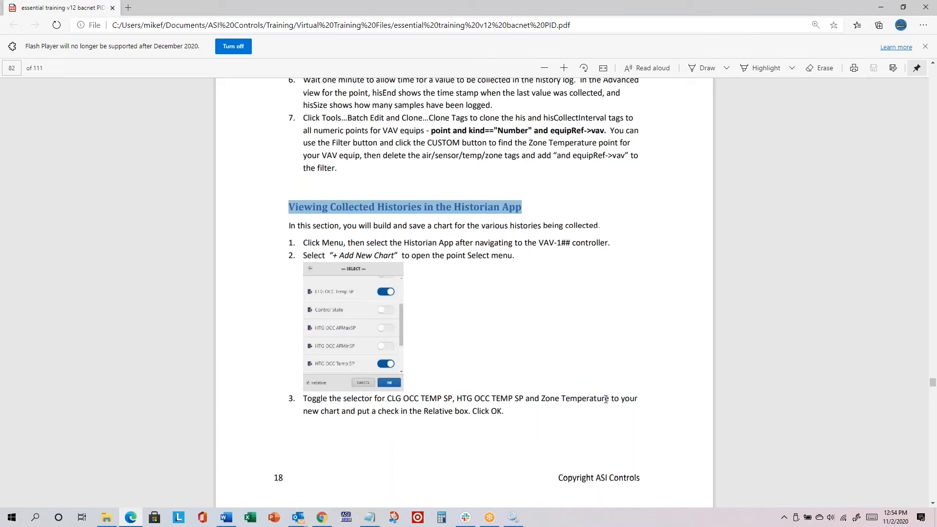
{"action": "key", "text": "alt+Tab"}
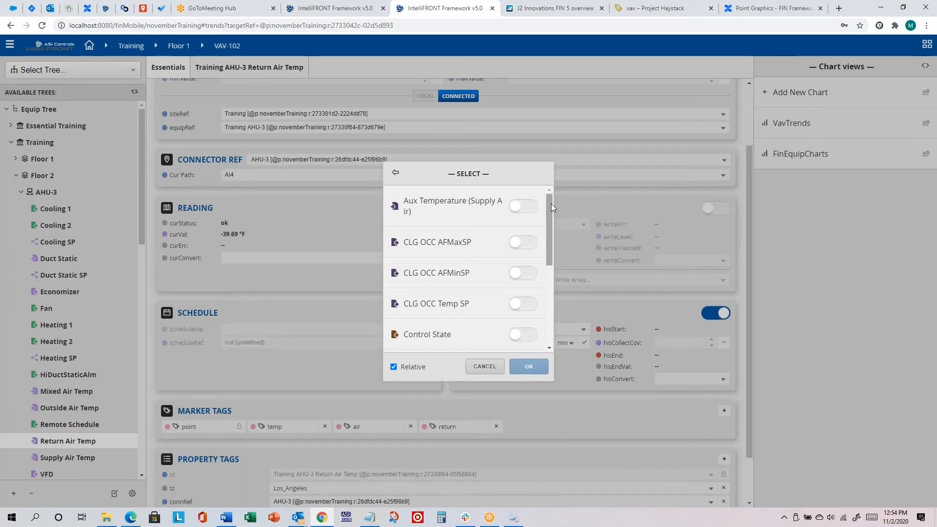
{"action": "left_click_drag", "start_coordinate": [552, 205], "coordinate": [549, 222]}
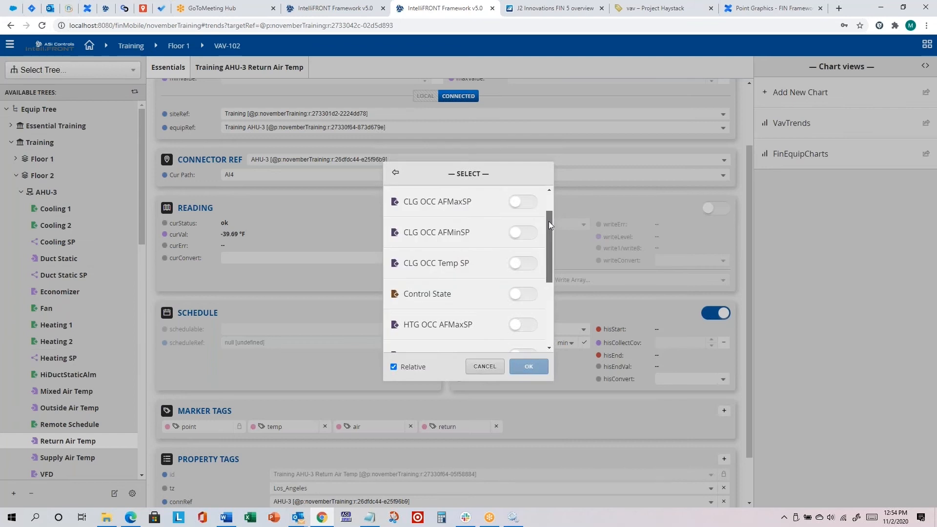
{"action": "left_click", "coordinate": [517, 267]}
{"action": "left_click_drag", "start_coordinate": [552, 239], "coordinate": [552, 299]}
{"action": "left_click", "coordinate": [515, 273]}
{"action": "left_click", "coordinate": [521, 338]}
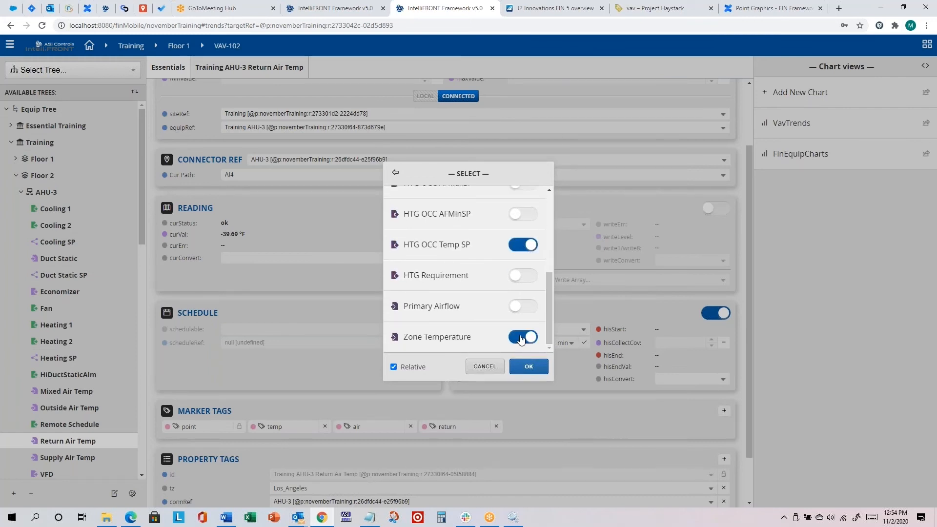
{"action": "left_click_drag", "start_coordinate": [549, 307], "coordinate": [451, 349]}
{"action": "left_click", "coordinate": [527, 369]}
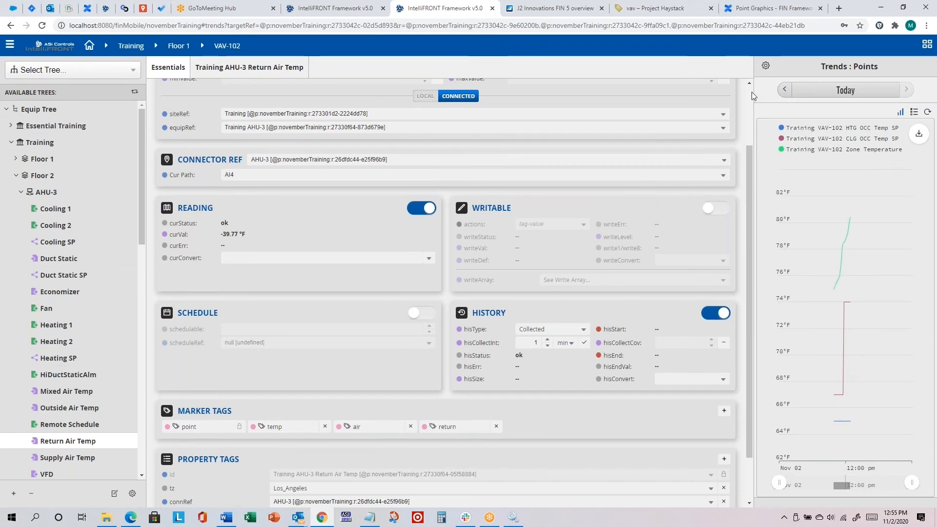
Launch the trend chart in the large view and narrow its time range to about 9:00 am to 2:30 pm.
{"action": "left_click", "coordinate": [765, 68]}
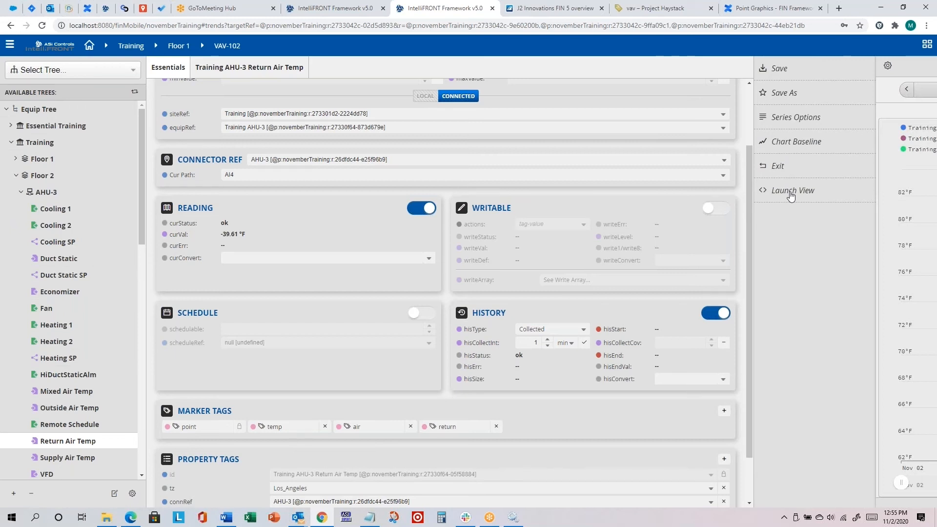
{"action": "left_click", "coordinate": [791, 192]}
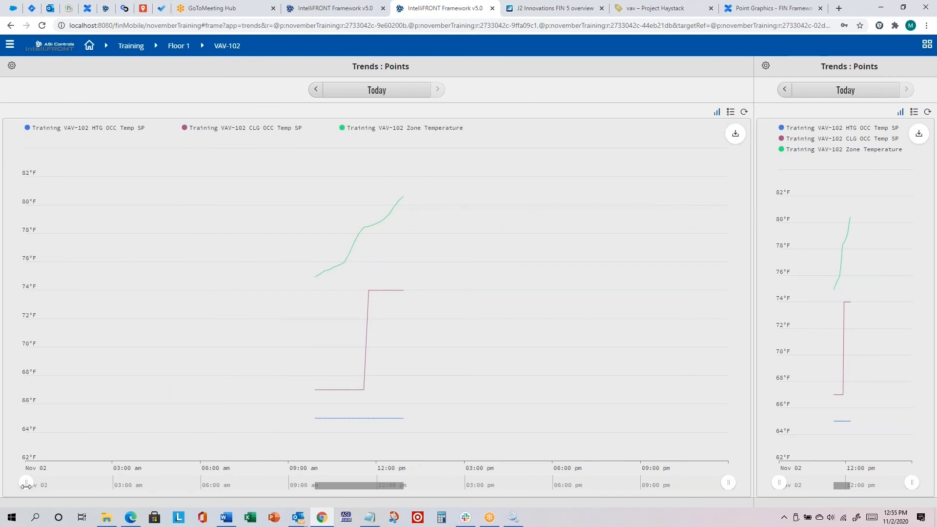
{"action": "left_click_drag", "start_coordinate": [27, 482], "coordinate": [249, 483]}
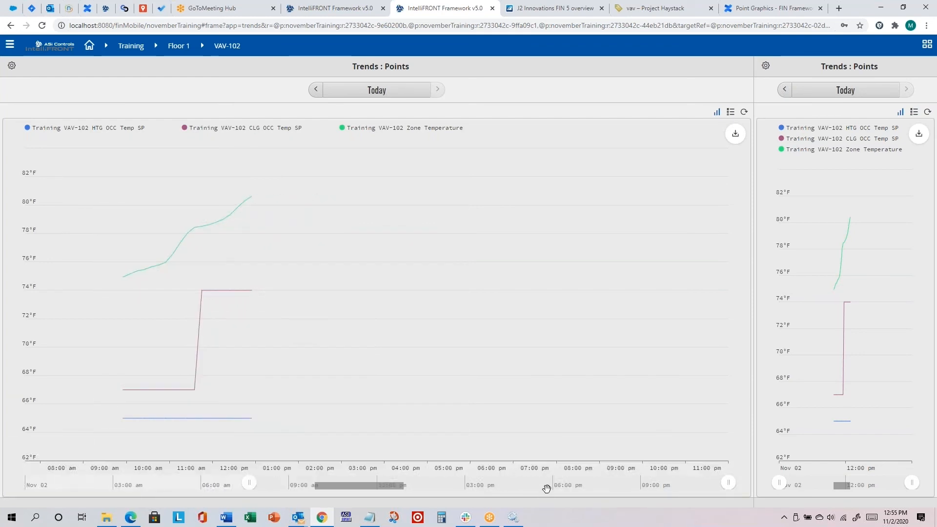
{"action": "left_click_drag", "start_coordinate": [728, 483], "coordinate": [483, 483]}
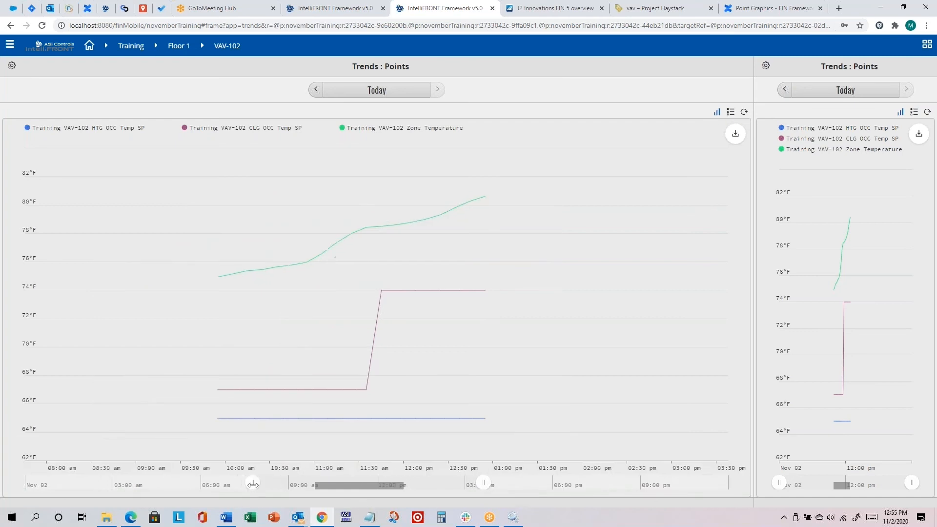
{"action": "left_click_drag", "start_coordinate": [252, 485], "coordinate": [289, 483]}
{"action": "left_click_drag", "start_coordinate": [483, 483], "coordinate": [449, 484]}
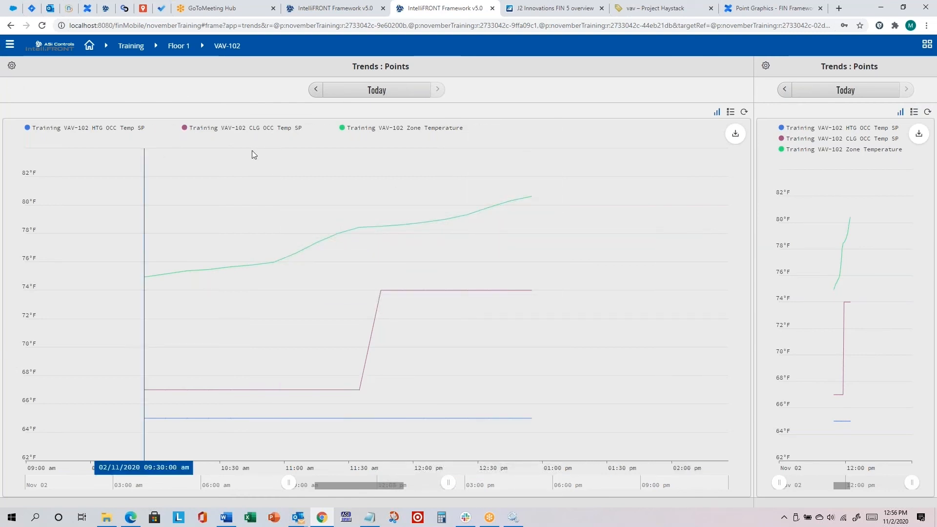
Check the lab guide for the suggested chart name and save the VAV-102 trend chart in IntelliFRONT as vavTempAndSp.
{"action": "left_click", "coordinate": [10, 68]}
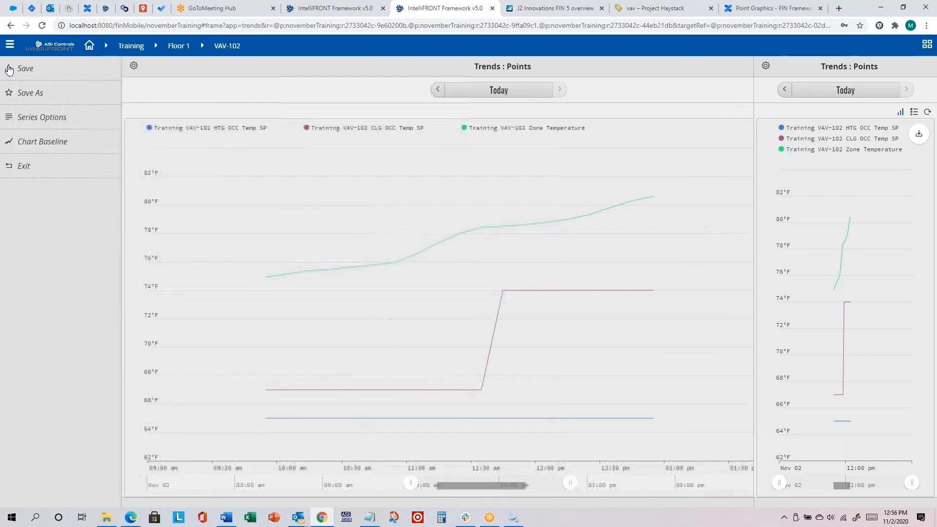
{"action": "left_click", "coordinate": [35, 96]}
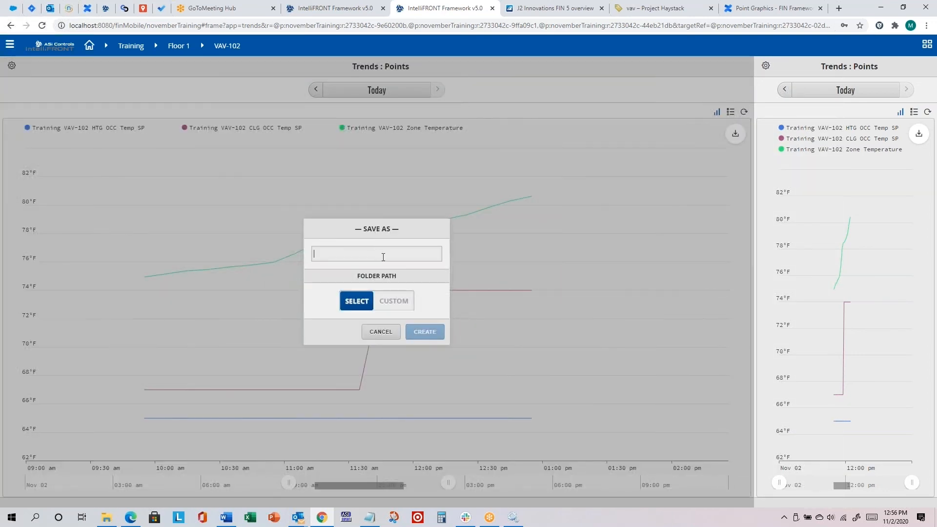
{"action": "key", "text": "alt+Tab"}
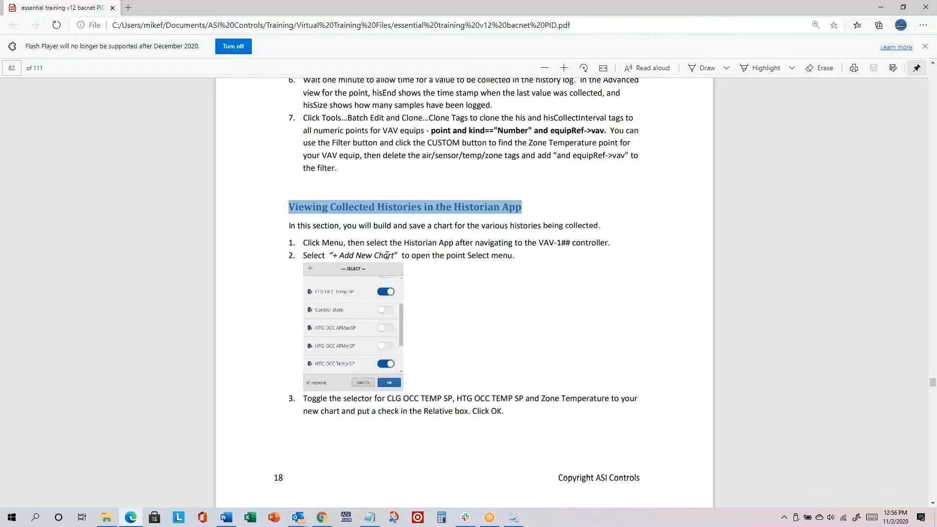
{"action": "scroll", "coordinate": [486, 304], "scroll_direction": "down", "scroll_amount": 8}
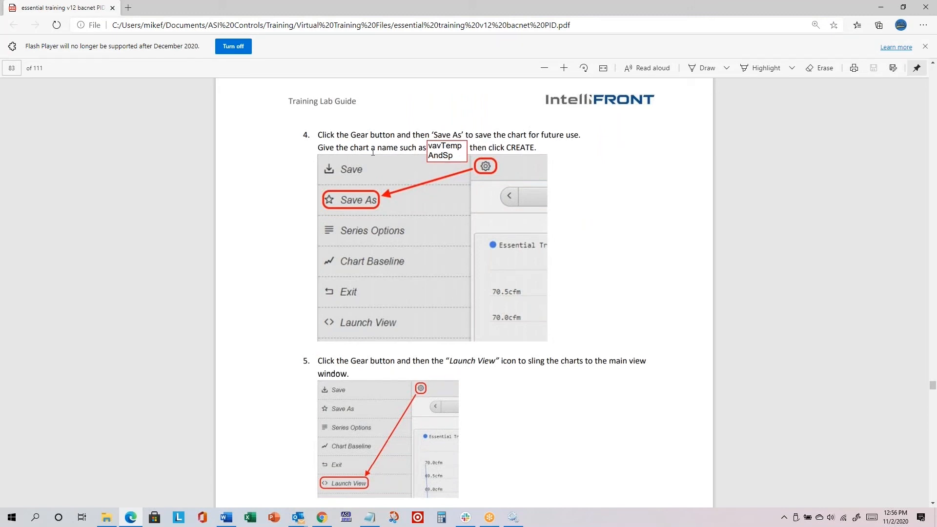
{"action": "key", "text": "alt+Tab"}
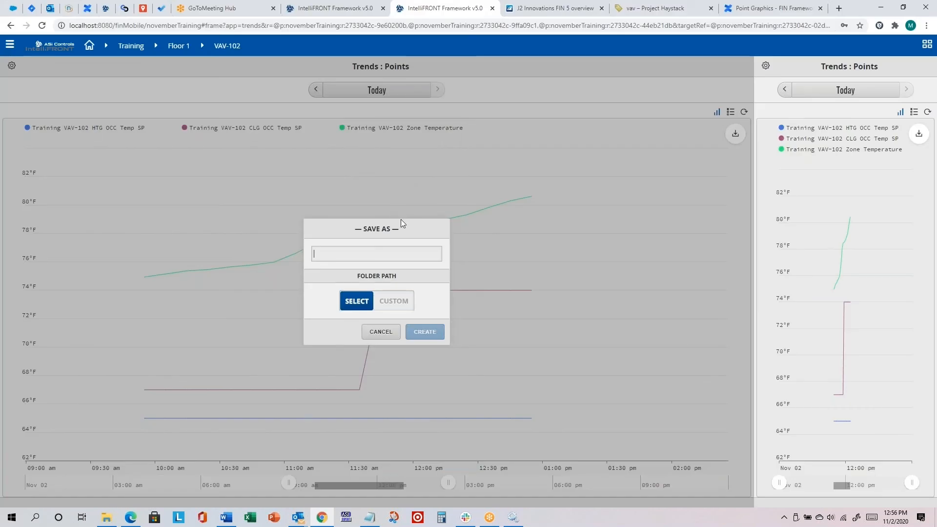
{"action": "type", "text": "avav"}
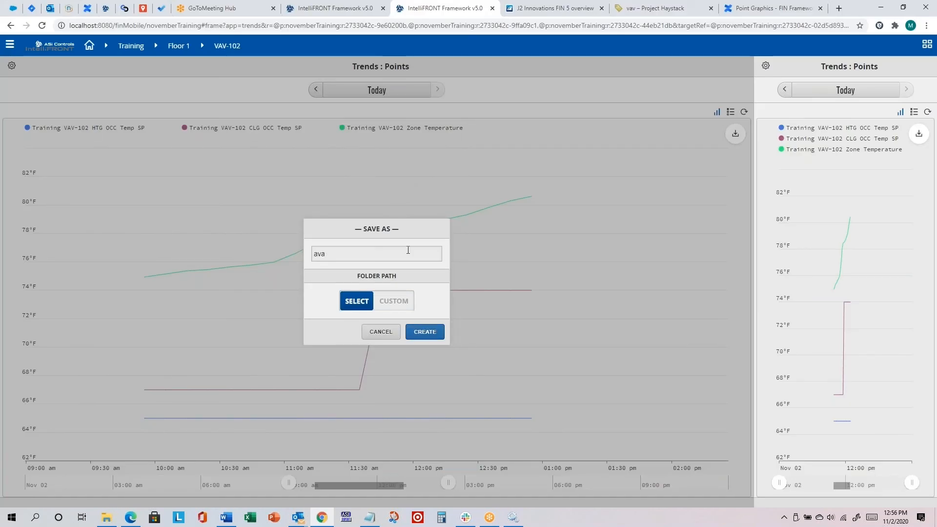
{"action": "key", "text": "BackSpace"}
{"action": "key", "text": "BackSpace"}
{"action": "key", "text": "BackSpace"}
{"action": "type", "text": "vavTempAndSp"}
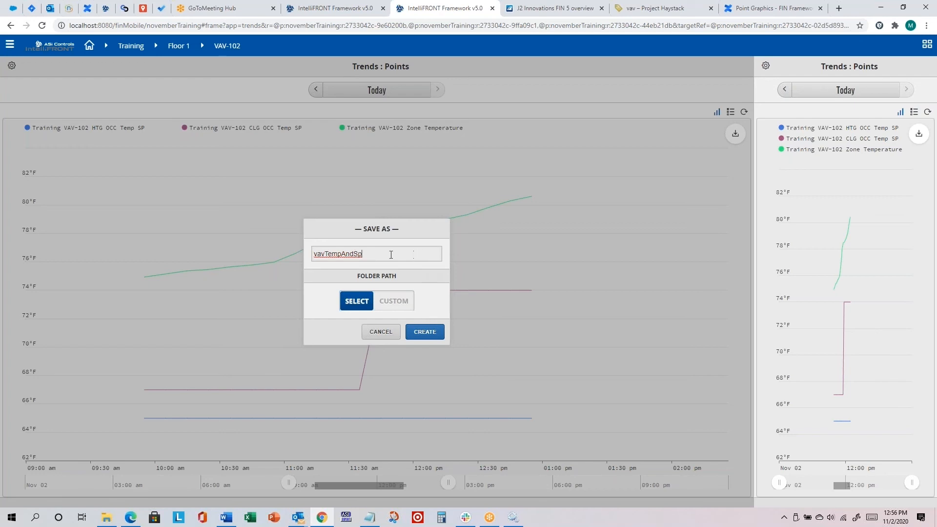
{"action": "left_click", "coordinate": [424, 333]}
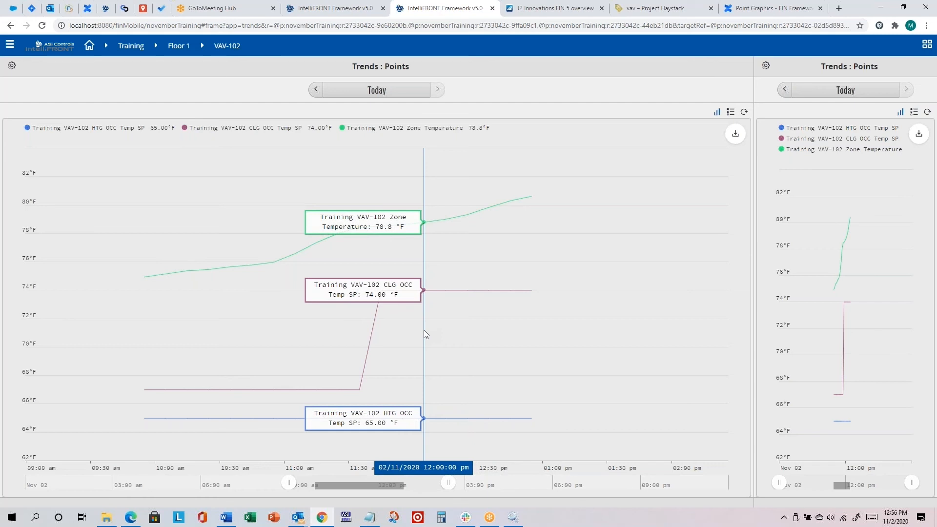
Try to set the navigation context to VAV-105 on Floor 2 and reload its view through the Historian and Point Graphics apps.
{"action": "left_click", "coordinate": [158, 47]}
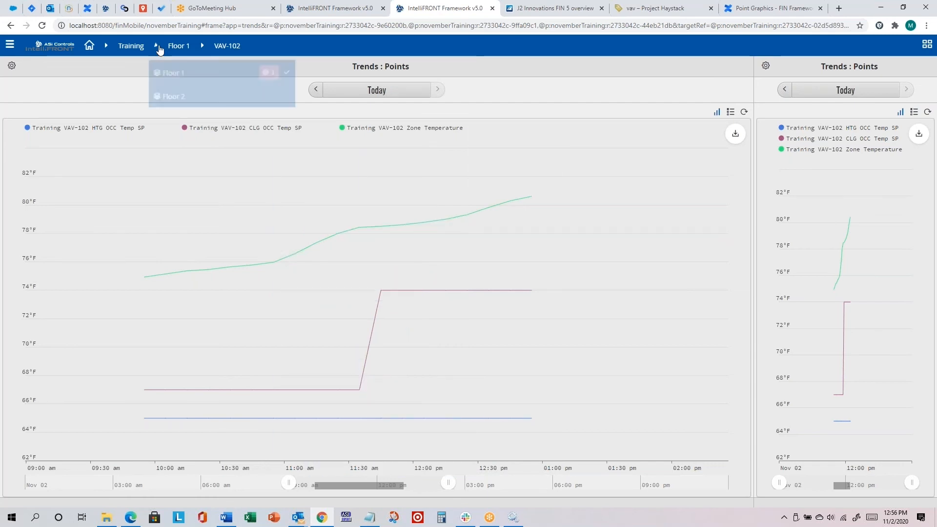
{"action": "left_click", "coordinate": [181, 97]}
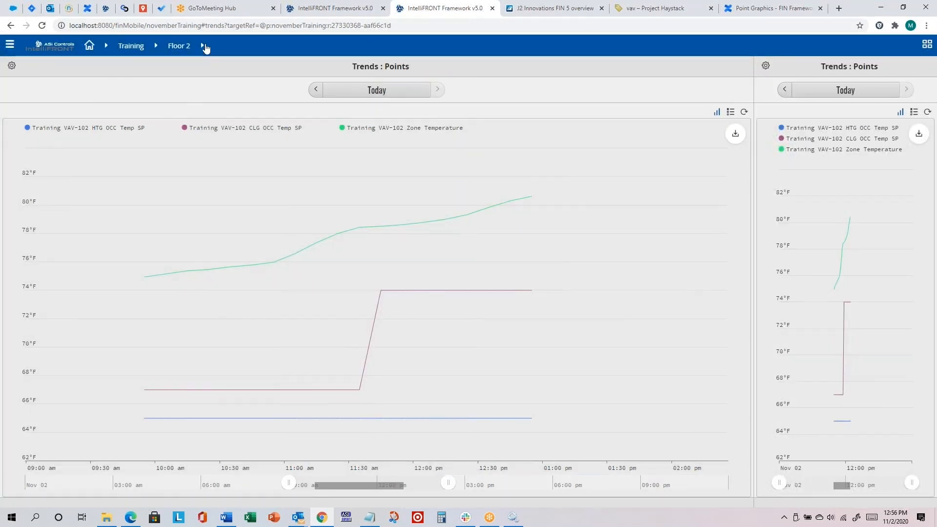
{"action": "left_click", "coordinate": [206, 46]}
{"action": "left_click", "coordinate": [236, 177]}
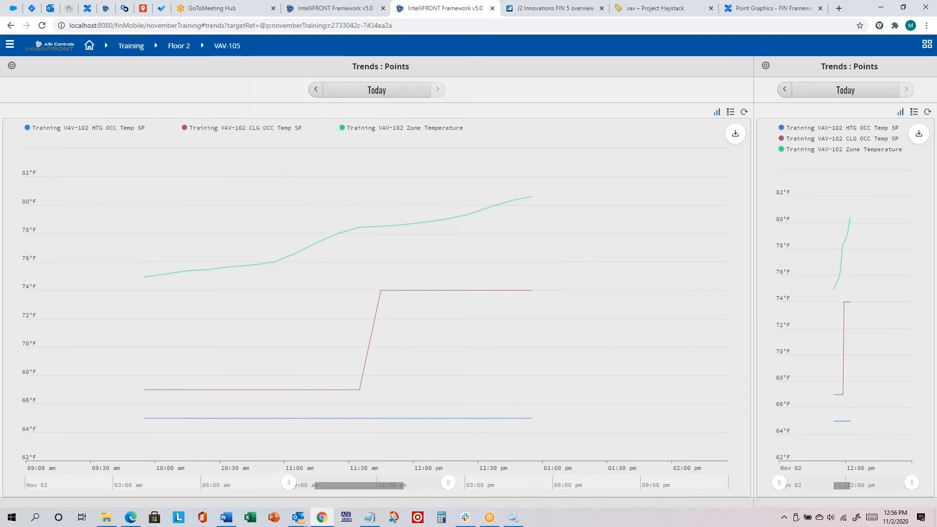
{"action": "left_click", "coordinate": [10, 49]}
{"action": "left_click", "coordinate": [251, 124]}
{"action": "left_click", "coordinate": [10, 48]}
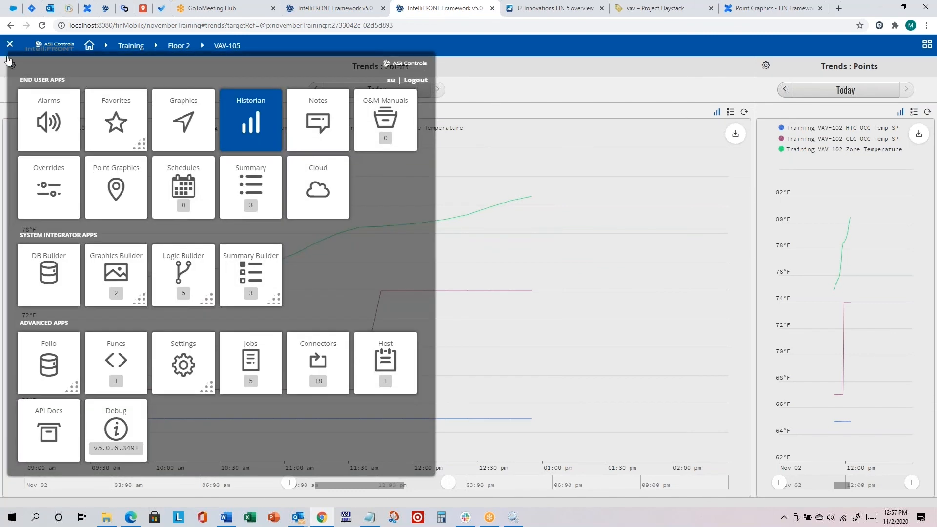
{"action": "left_click", "coordinate": [124, 191]}
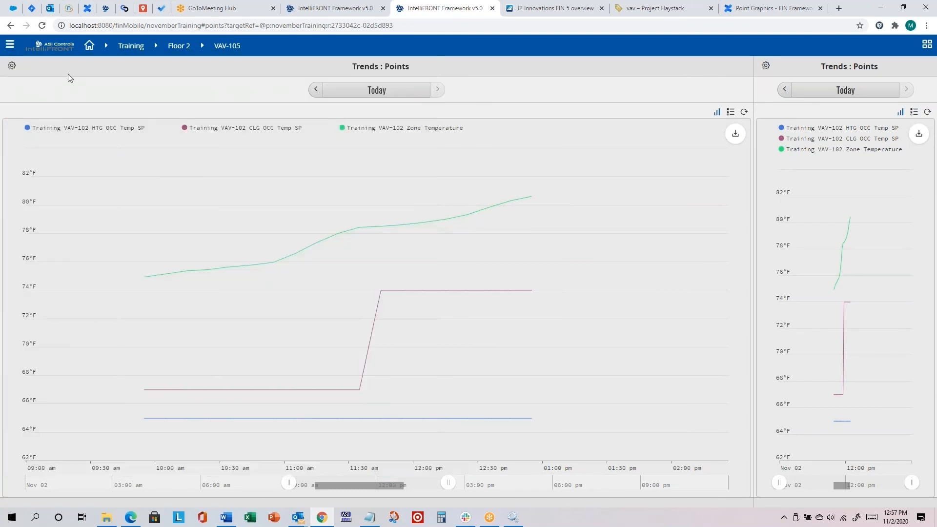
Reload the IntelliFRONT page and open the Historian app to list the saved chart views.
{"action": "left_click", "coordinate": [42, 26]}
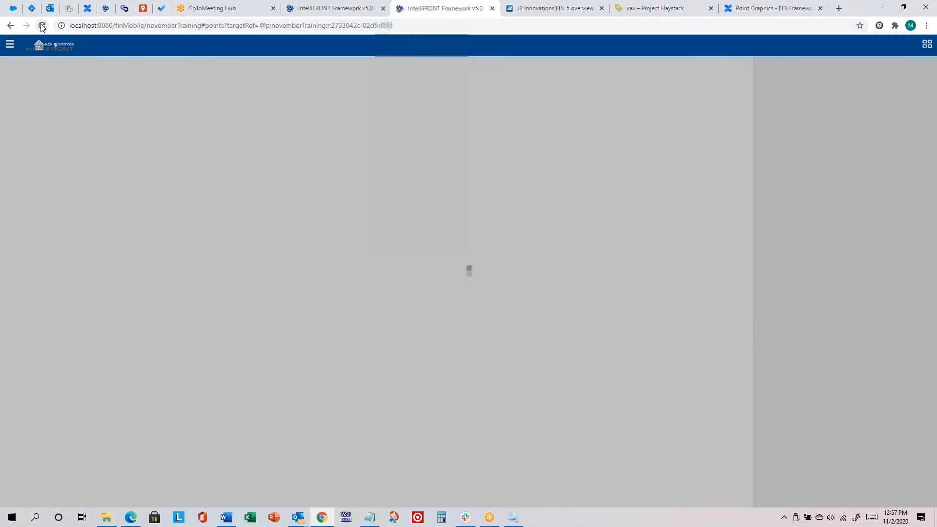
{"action": "left_click", "coordinate": [9, 45]}
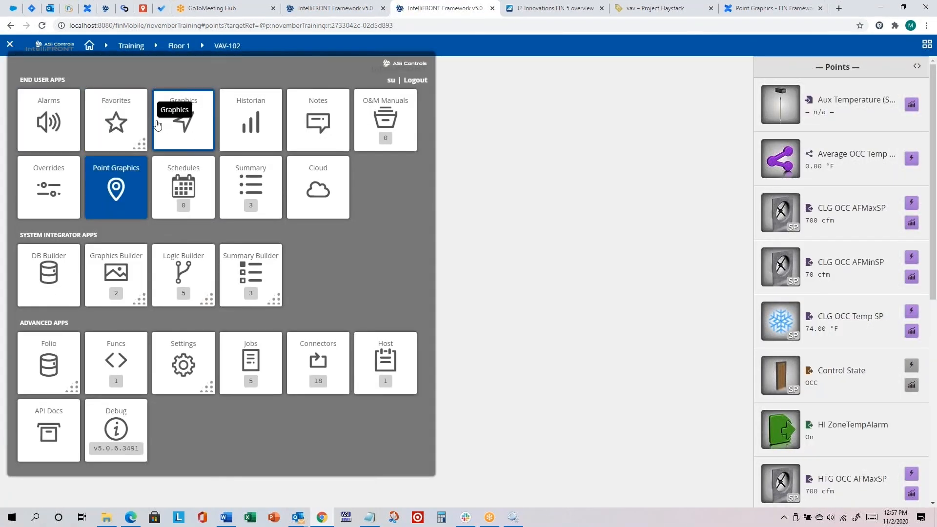
{"action": "left_click", "coordinate": [250, 119]}
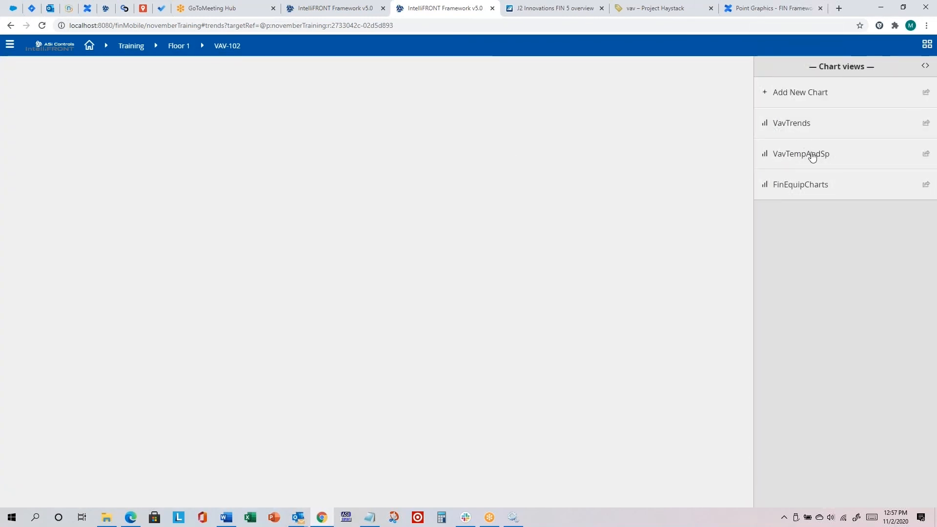
Set the navigation context to VAV-104 on Floor 1 and launch the saved VavTempAndSp chart in the large view.
{"action": "left_click", "coordinate": [202, 47]}
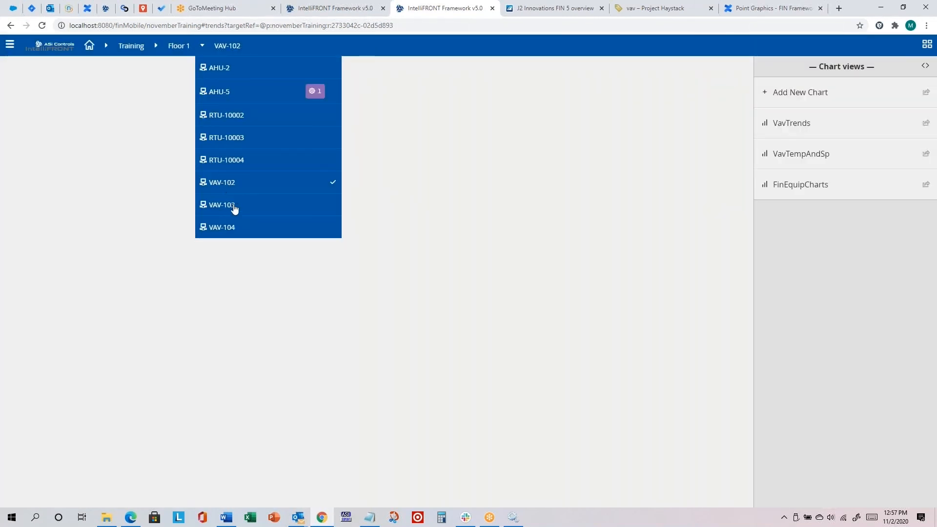
{"action": "left_click", "coordinate": [241, 227]}
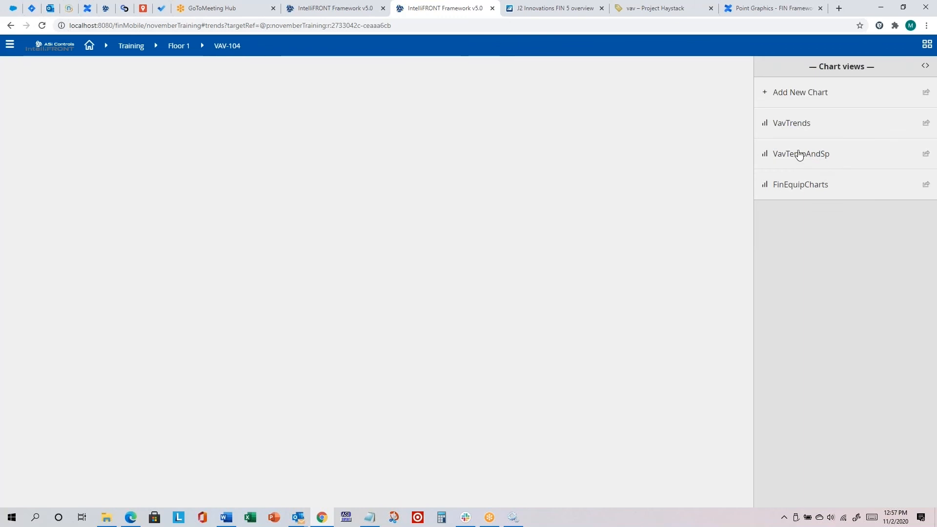
{"action": "left_click", "coordinate": [810, 156]}
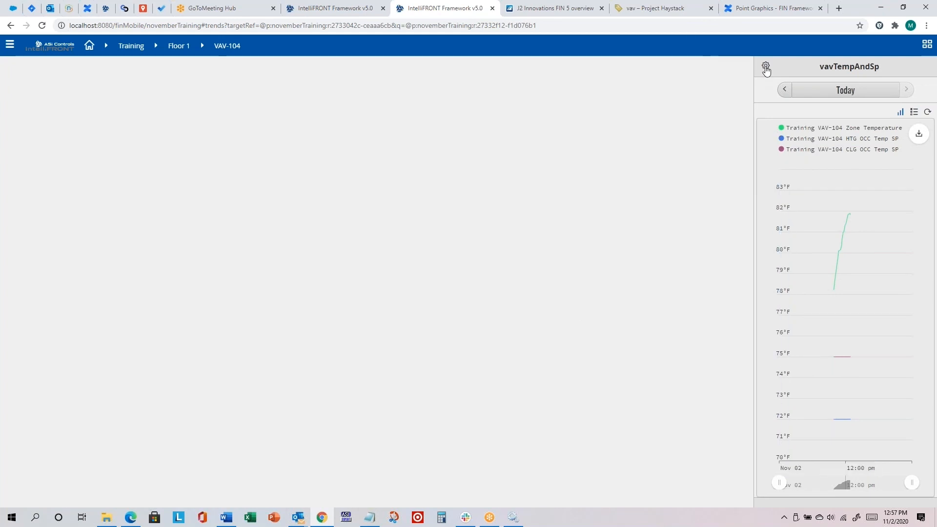
{"action": "left_click", "coordinate": [766, 68]}
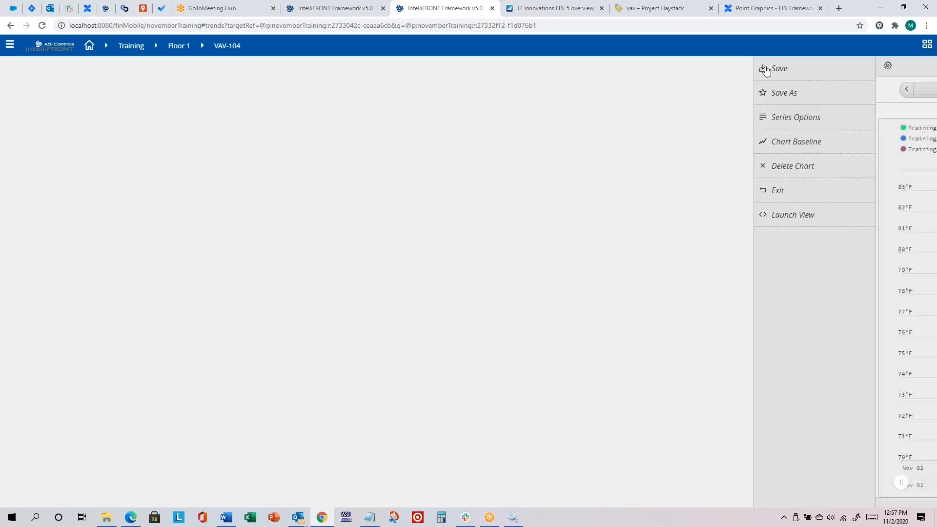
{"action": "left_click", "coordinate": [793, 217]}
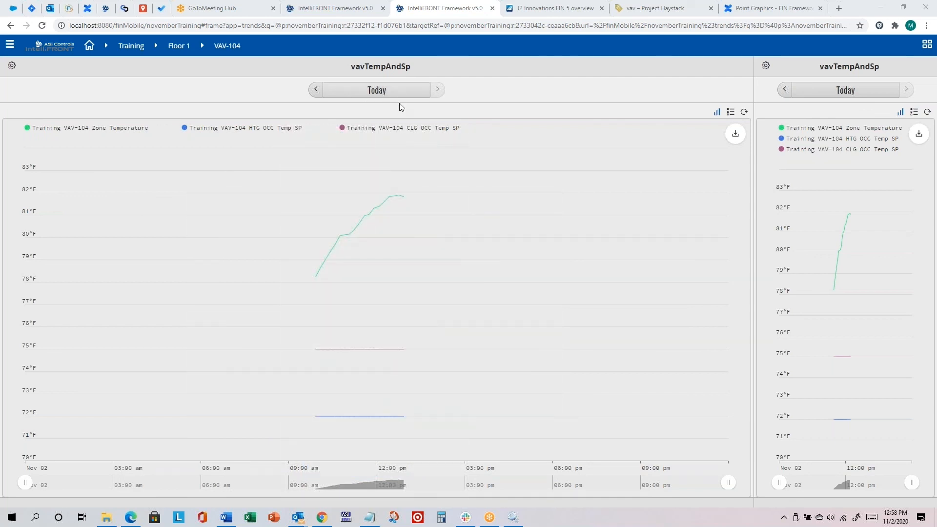
Review the chart's date range picker and the Zone Temperature series options, including the color palette, and leave without applying changes.
{"action": "left_click", "coordinate": [376, 91]}
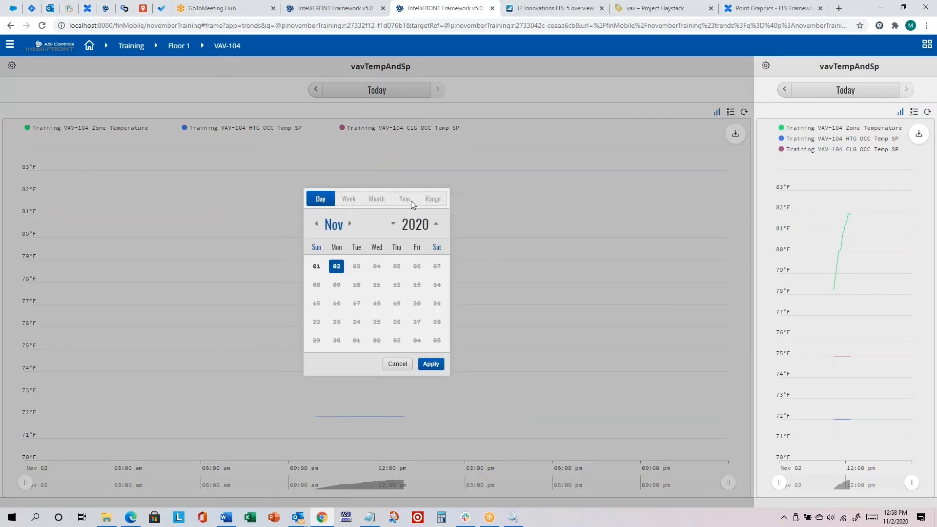
{"action": "left_click", "coordinate": [398, 364]}
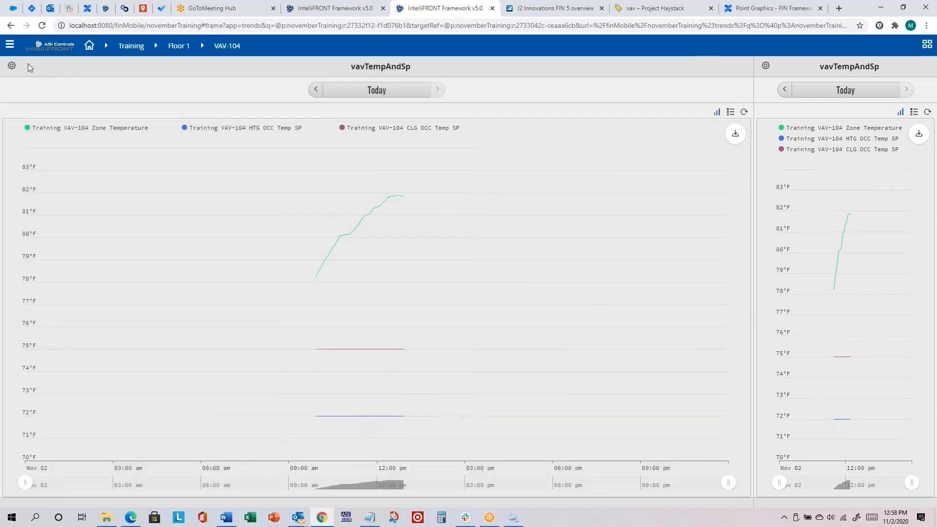
{"action": "left_click", "coordinate": [11, 66]}
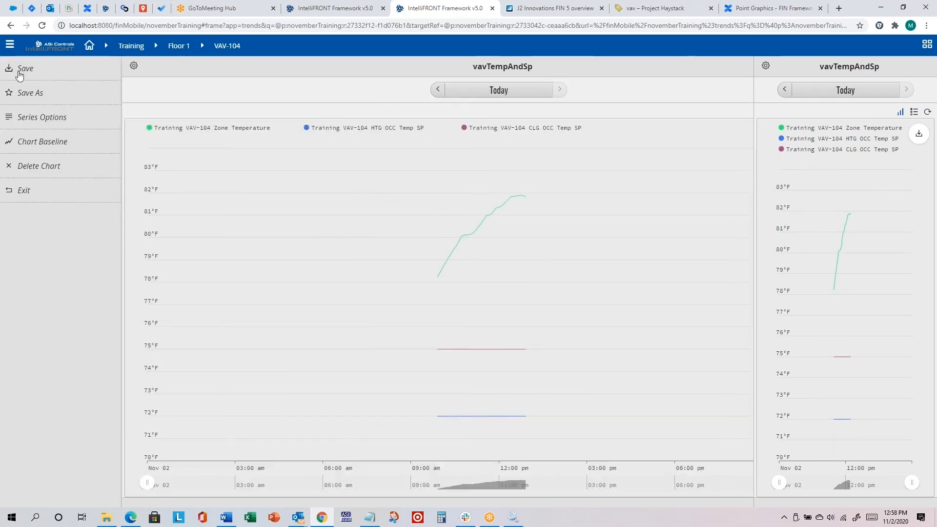
{"action": "left_click", "coordinate": [56, 127]}
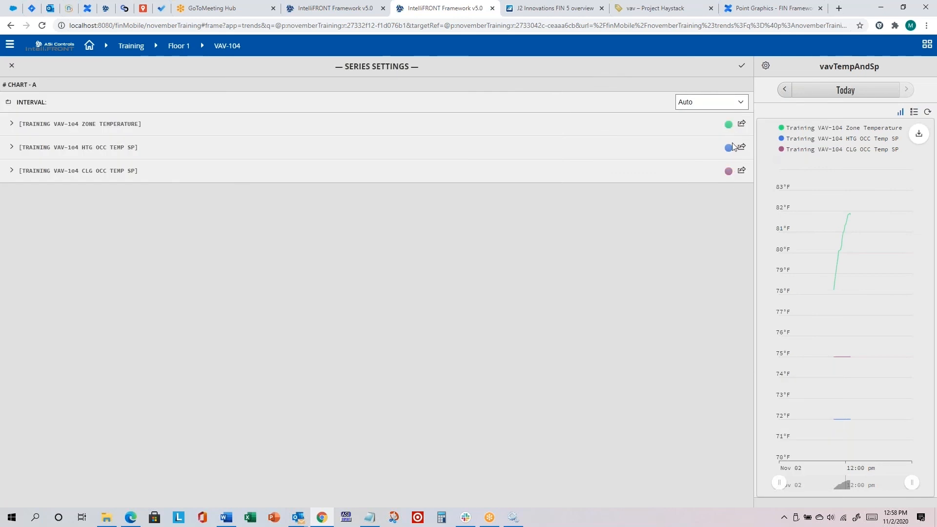
{"action": "left_click", "coordinate": [13, 126]}
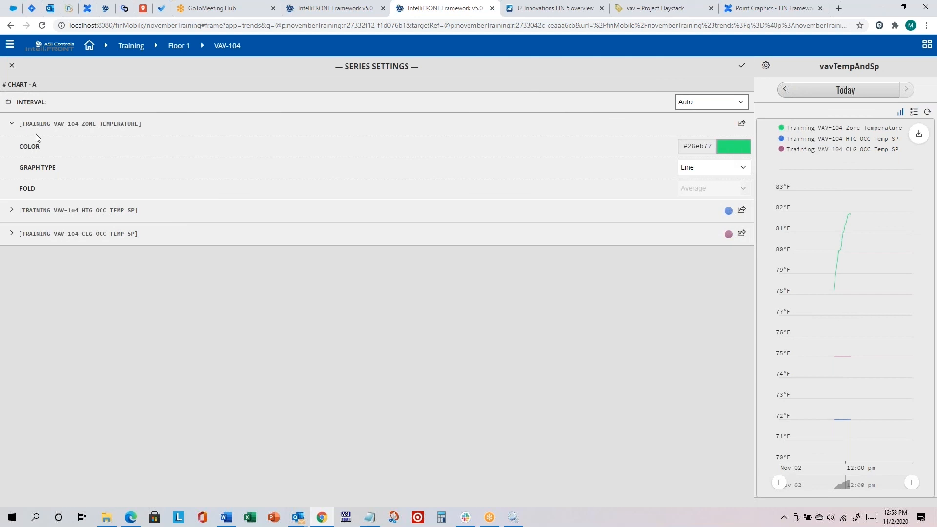
{"action": "left_click", "coordinate": [11, 124]}
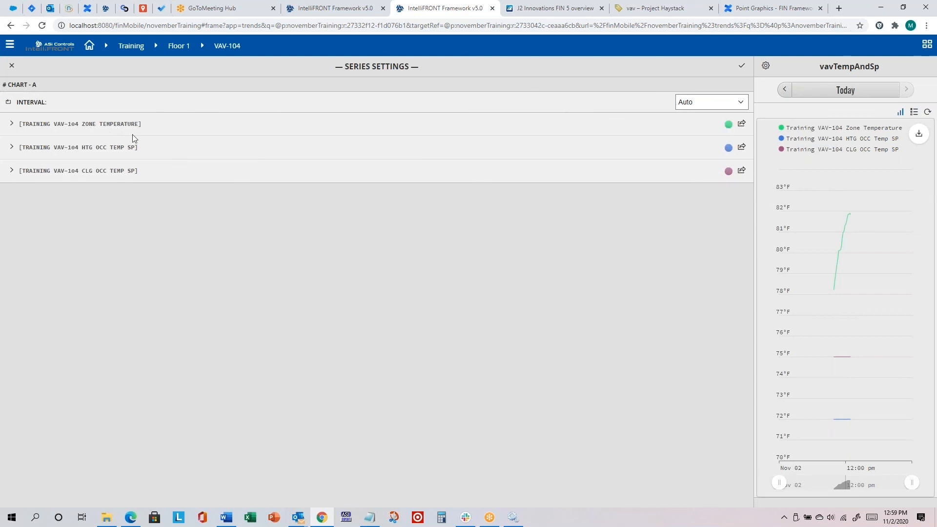
{"action": "left_click", "coordinate": [12, 125]}
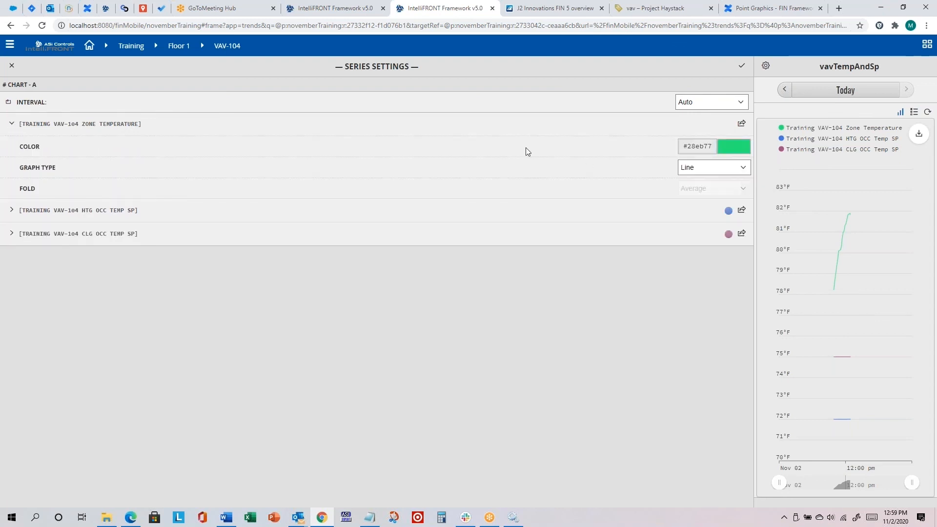
{"action": "left_click", "coordinate": [734, 144]}
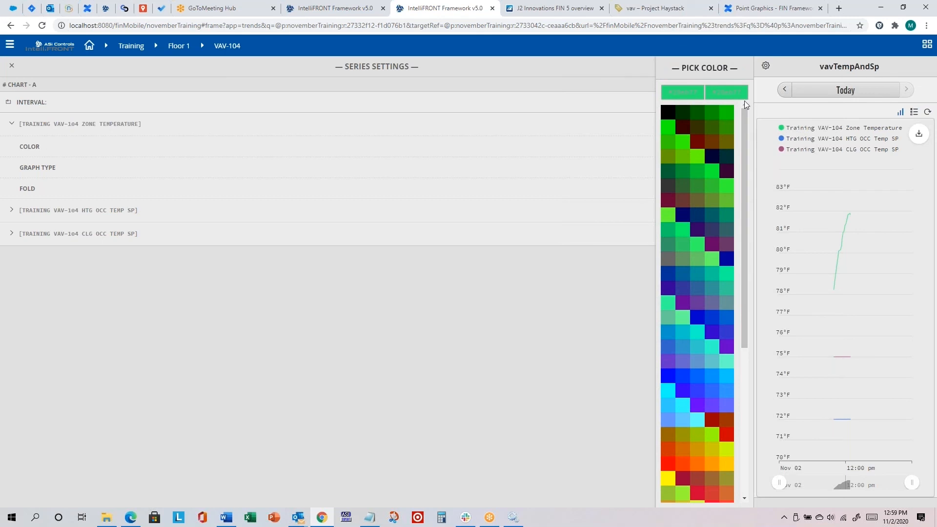
{"action": "left_click", "coordinate": [361, 113]}
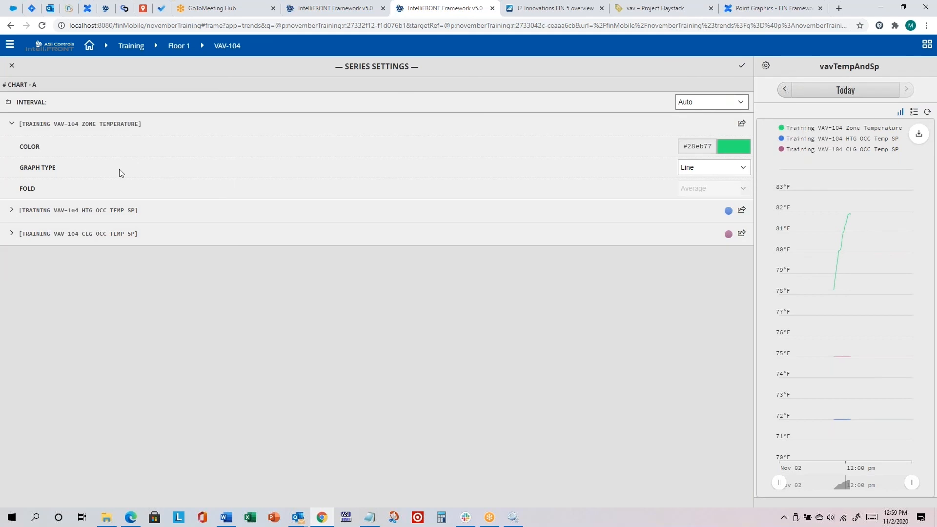
{"action": "left_click", "coordinate": [12, 67]}
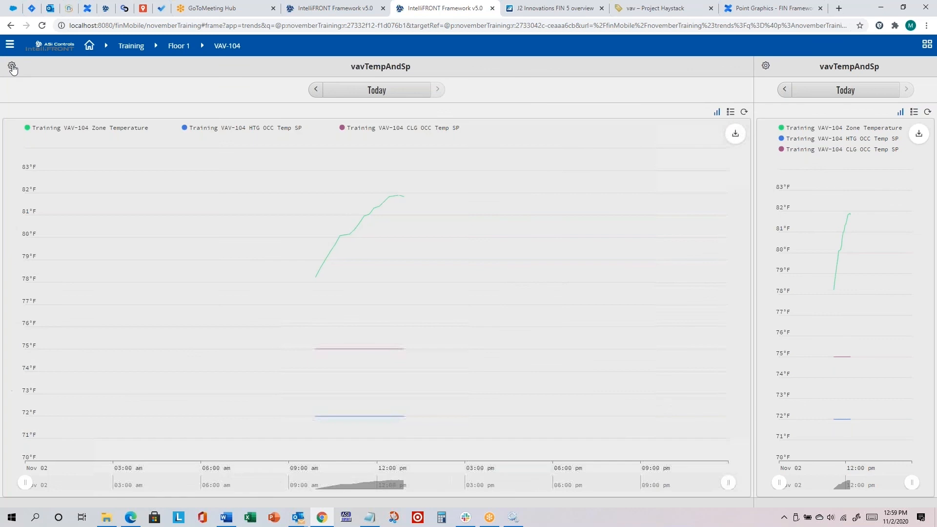
View the vavTempAndSp histories as a table and return to the graph.
{"action": "left_click", "coordinate": [730, 114]}
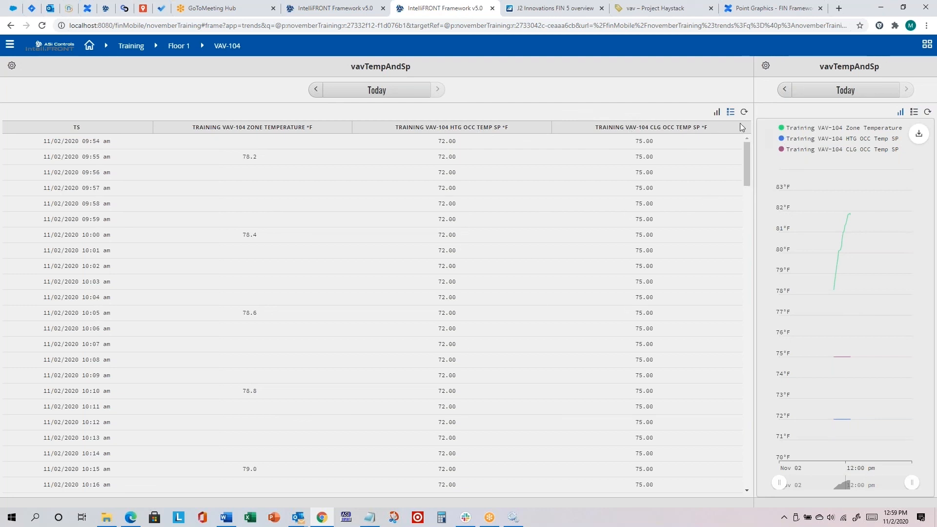
{"action": "left_click", "coordinate": [716, 113]}
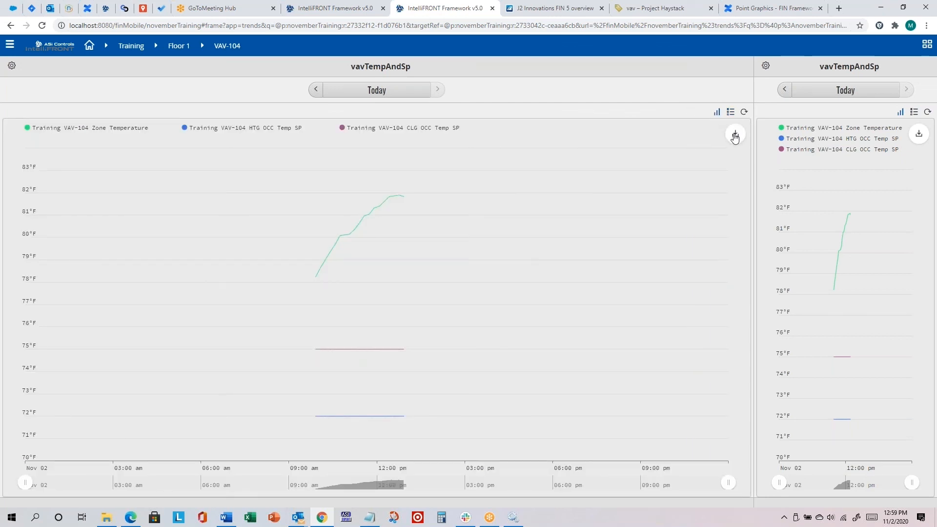
Export the VAV-104 chart as a PDF, view the downloaded file, and close it.
{"action": "left_click", "coordinate": [734, 136]}
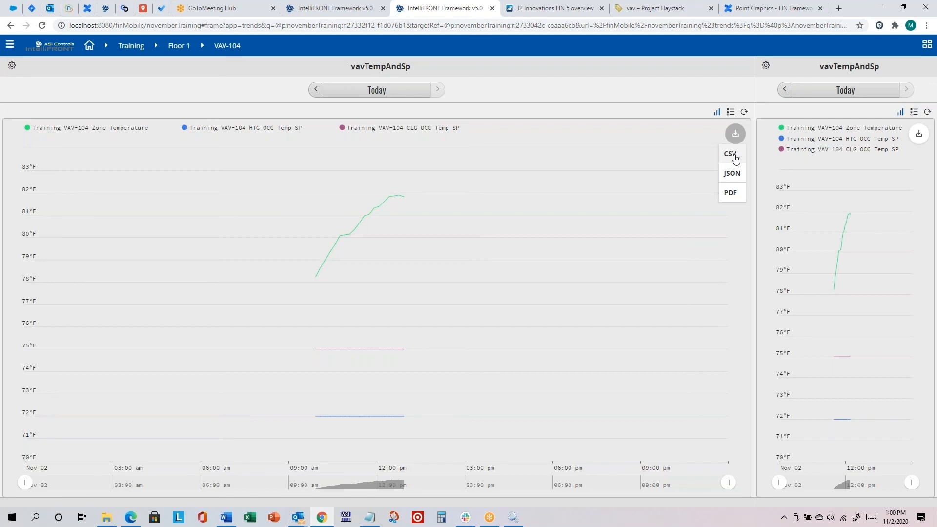
{"action": "left_click", "coordinate": [730, 193]}
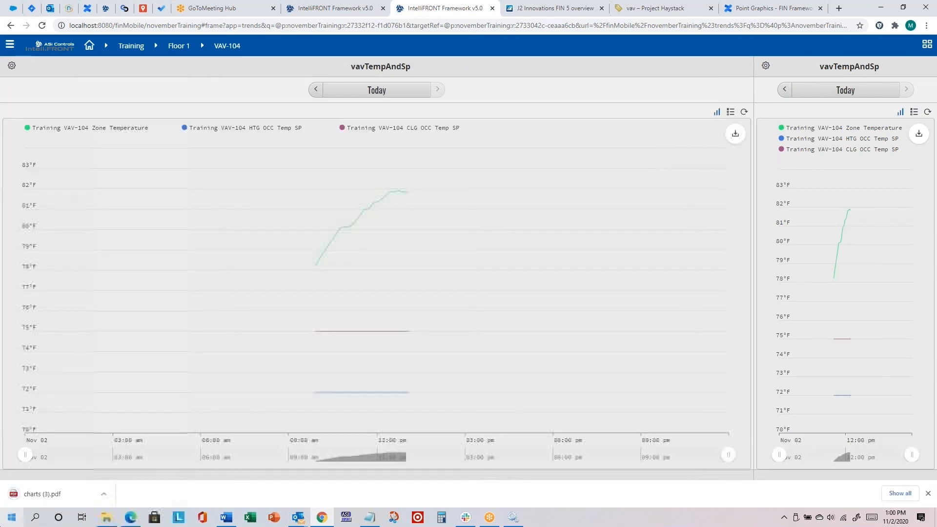
{"action": "left_click", "coordinate": [55, 497]}
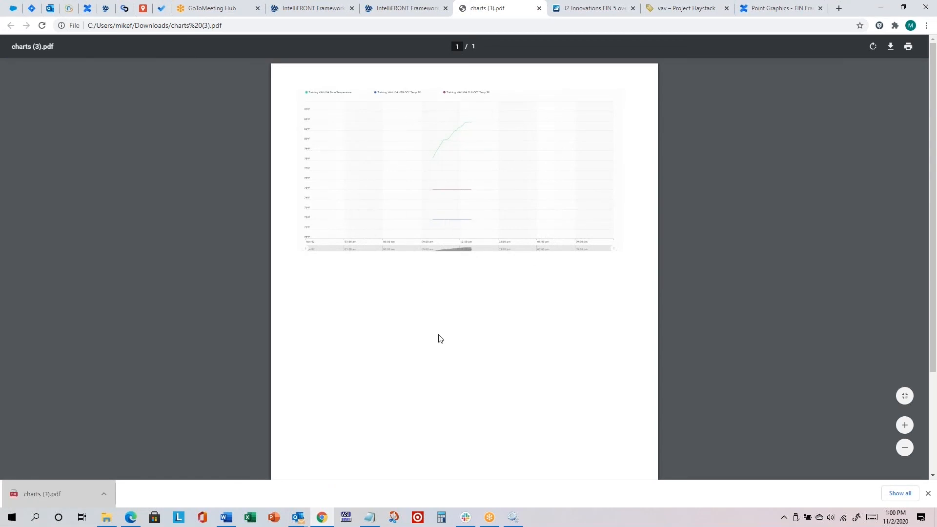
{"action": "left_click", "coordinate": [539, 9]}
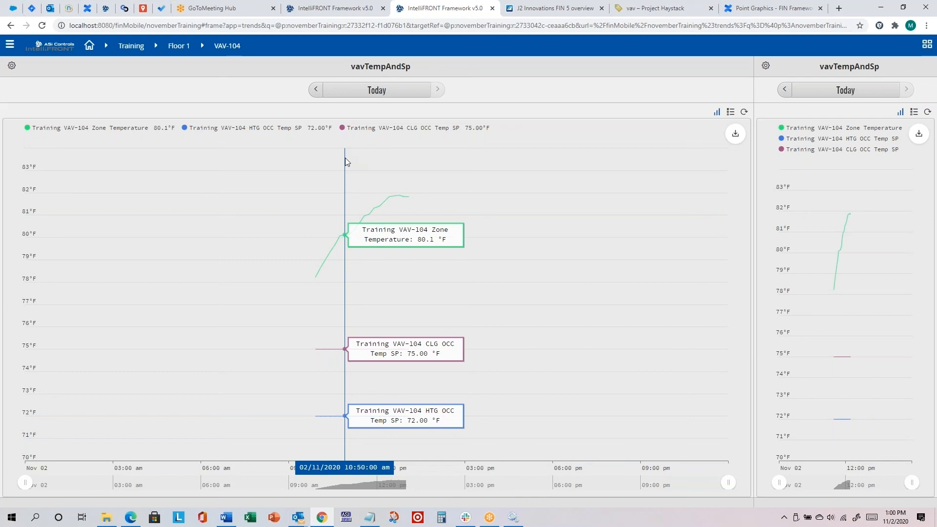
Switch back to the lab guide PDF.
{"action": "key", "text": "alt+Tab"}
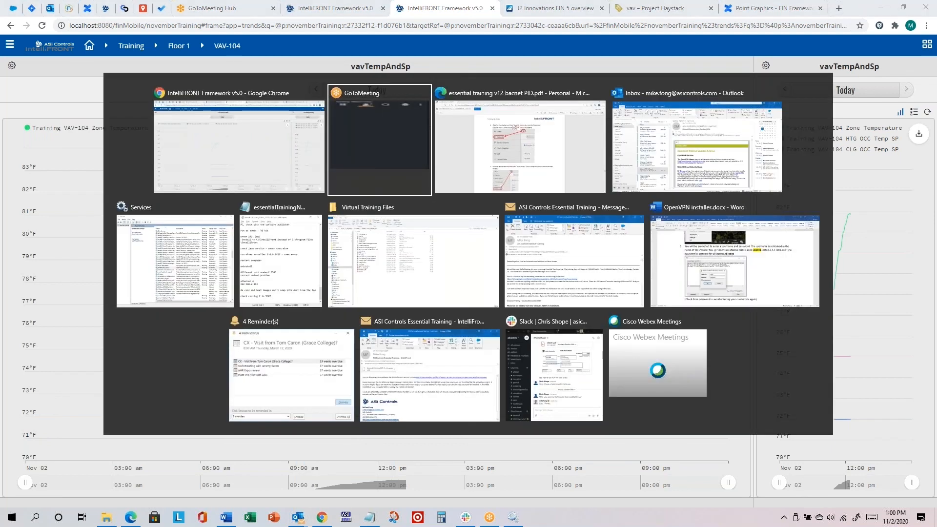